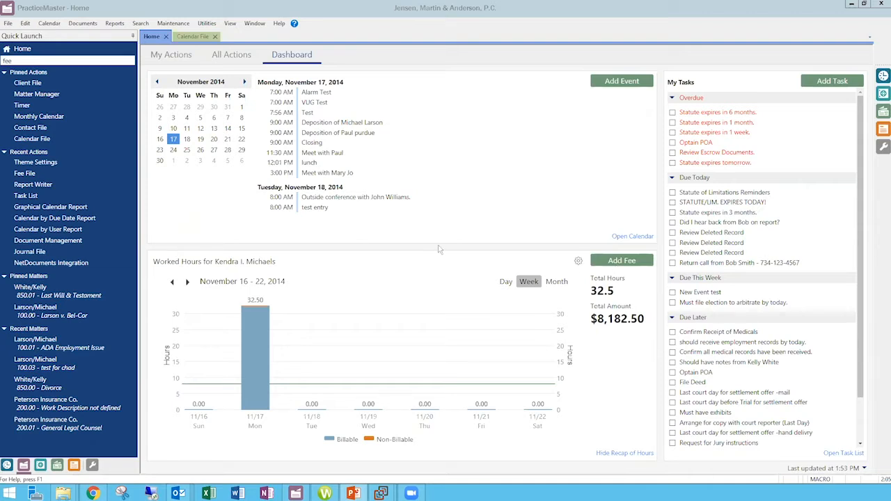
Start a new fee entry for the matter with the work description ADA Employment Issue.
left_click(609, 260)
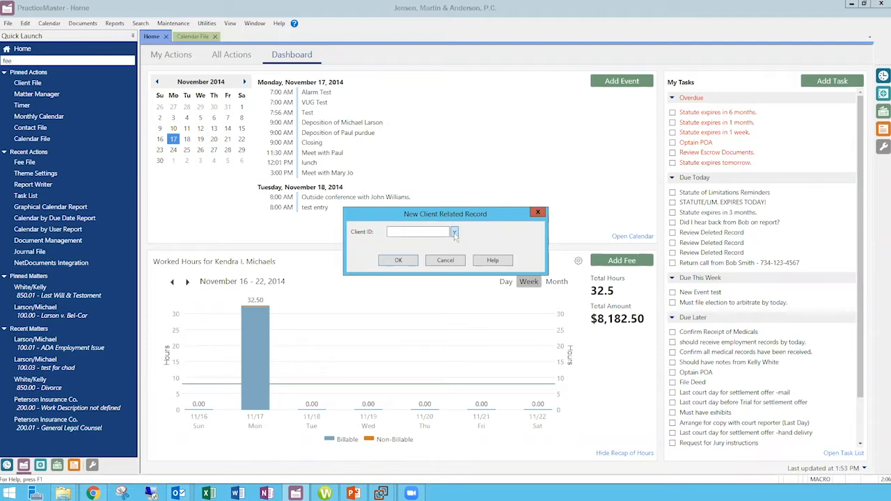
left_click(454, 233)
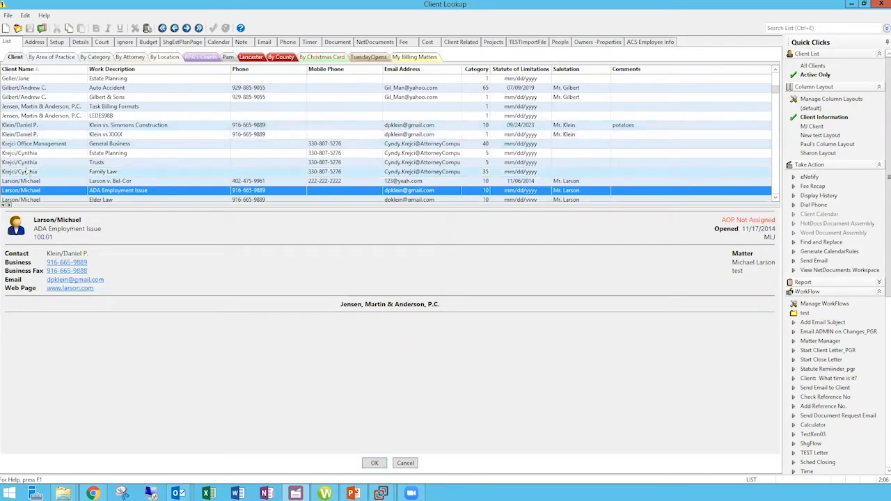
double_click(21, 191)
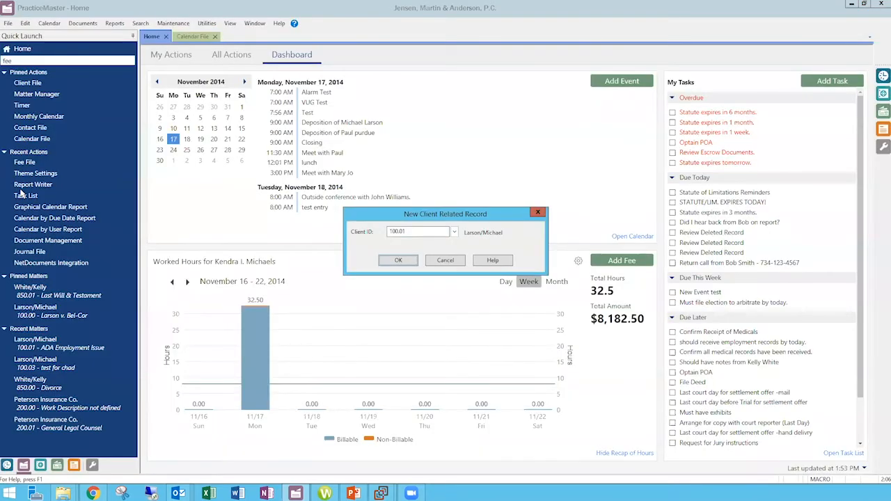
left_click(398, 260)
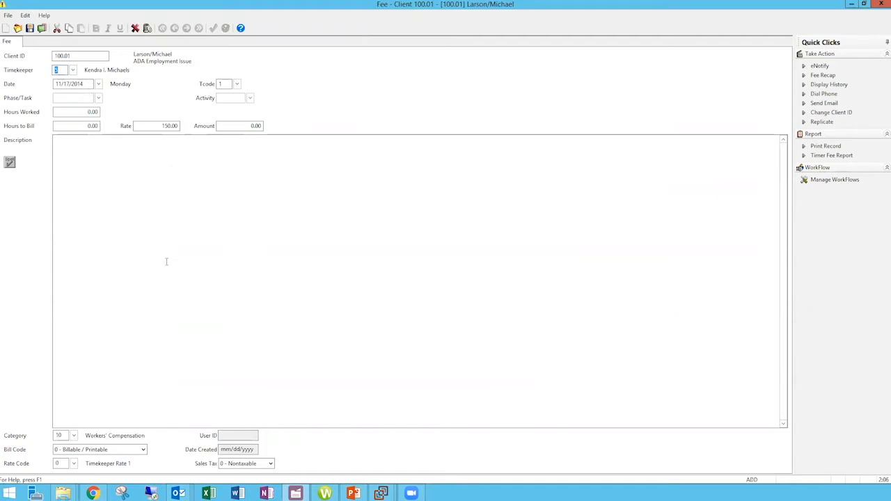
Look up the text macros available for the fee description, examine their abbreviations and full texts, and close the list without choosing one.
right_click(168, 169)
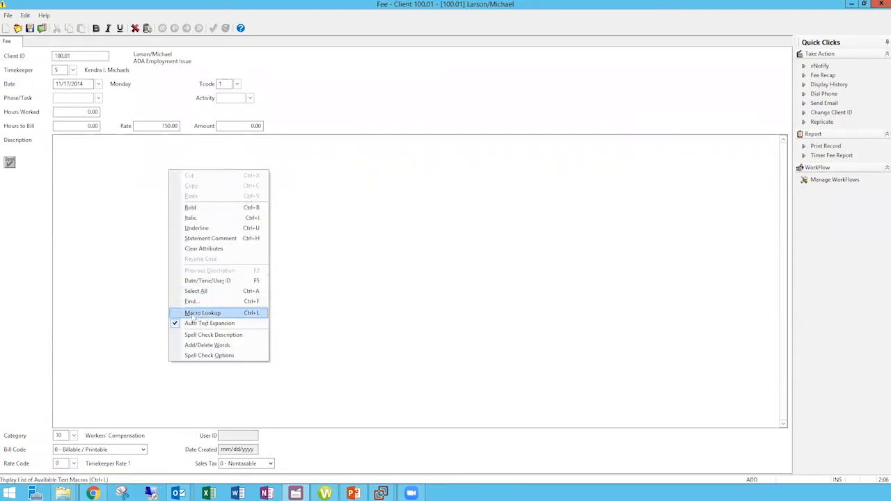
left_click(202, 313)
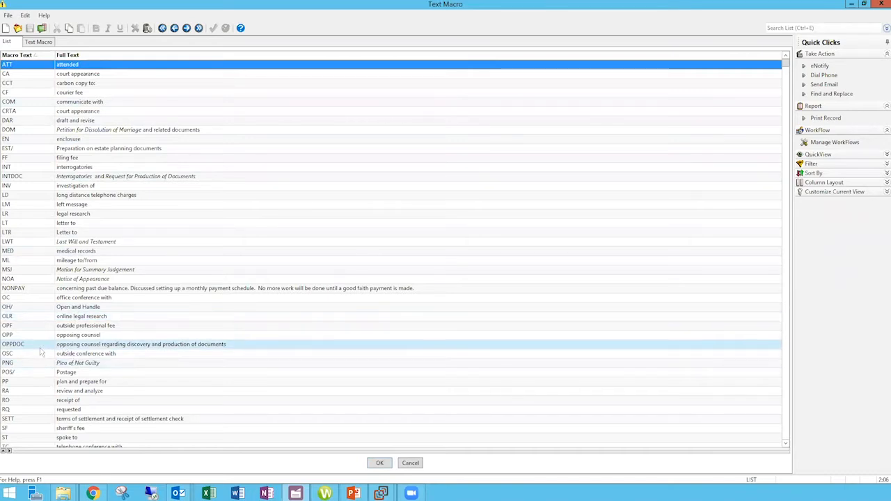
scroll(26, 251, "down", 2)
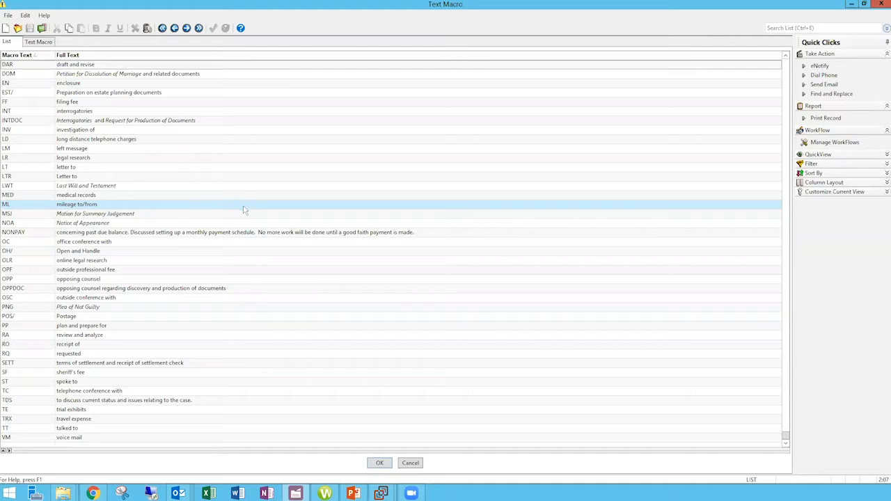
left_click(227, 223)
left_click(135, 232)
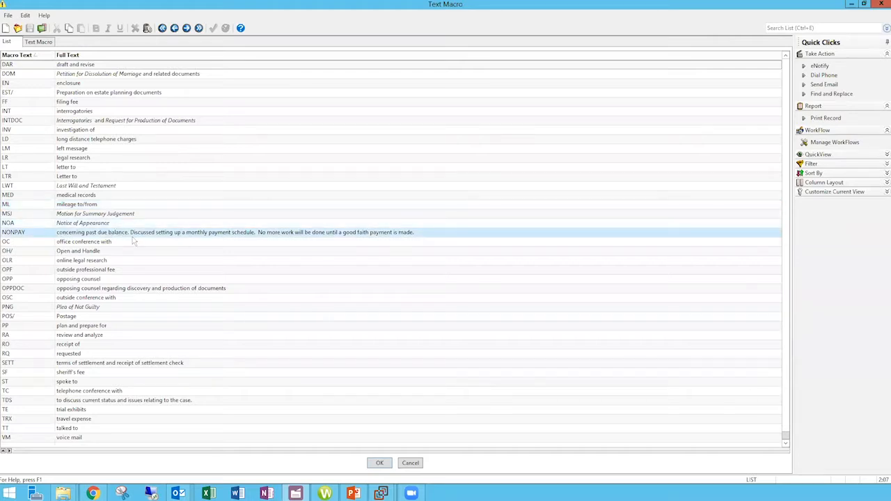
left_click(272, 225)
left_click(380, 234)
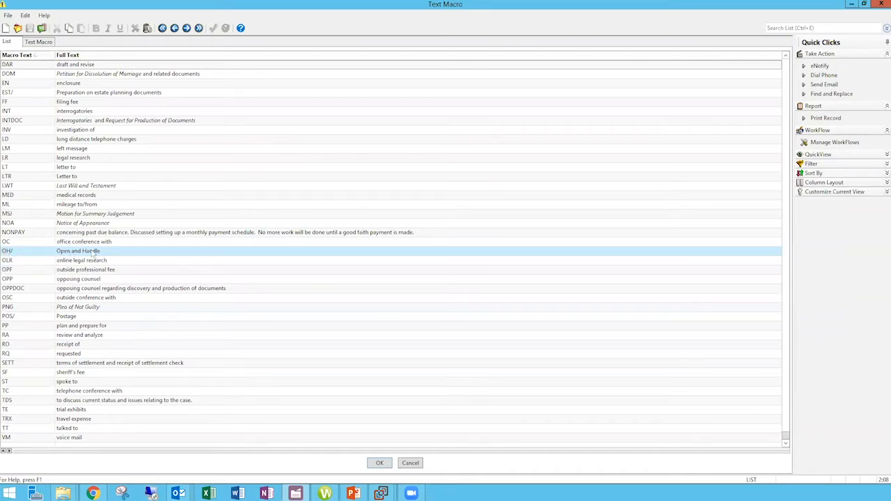
left_click(12, 260)
left_click(16, 252)
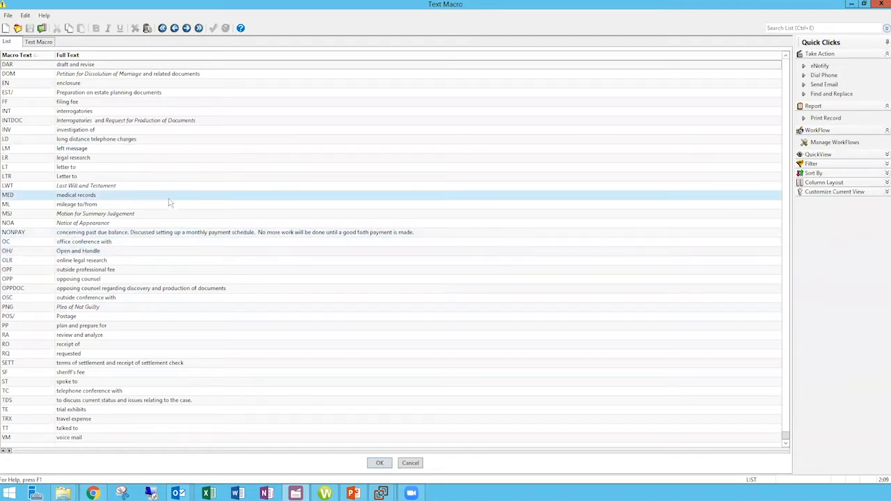
left_click(418, 466)
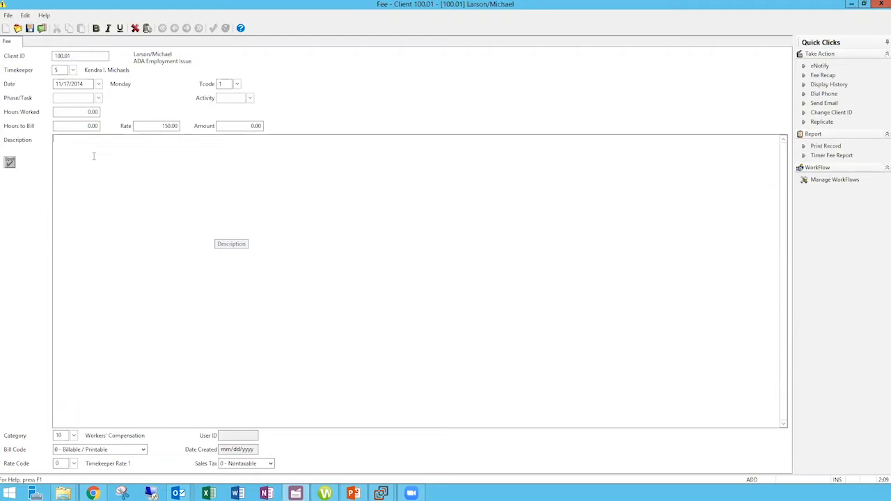
Try to expand the "est/" abbreviation in the fee description, both alone and after other words, and clear the trial text.
type("est/")
key("BackSpace")
key("BackSpace")
key("BackSpace")
right_click(168, 220)
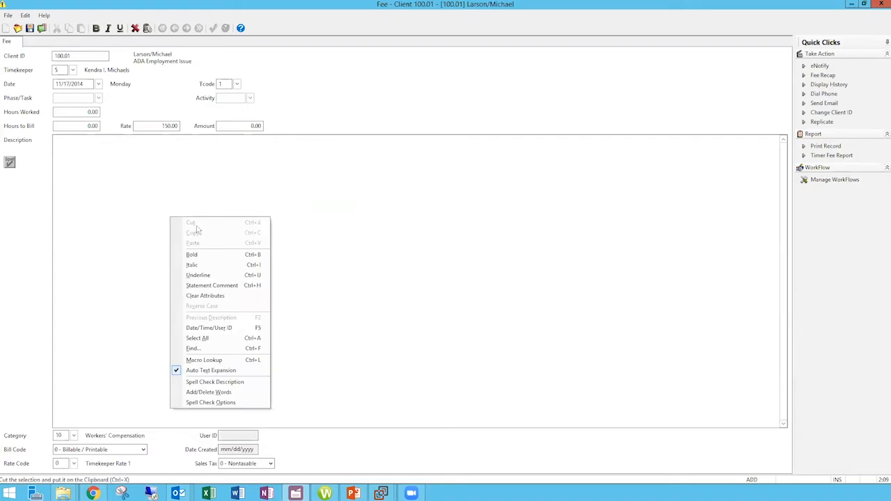
left_click(71, 143)
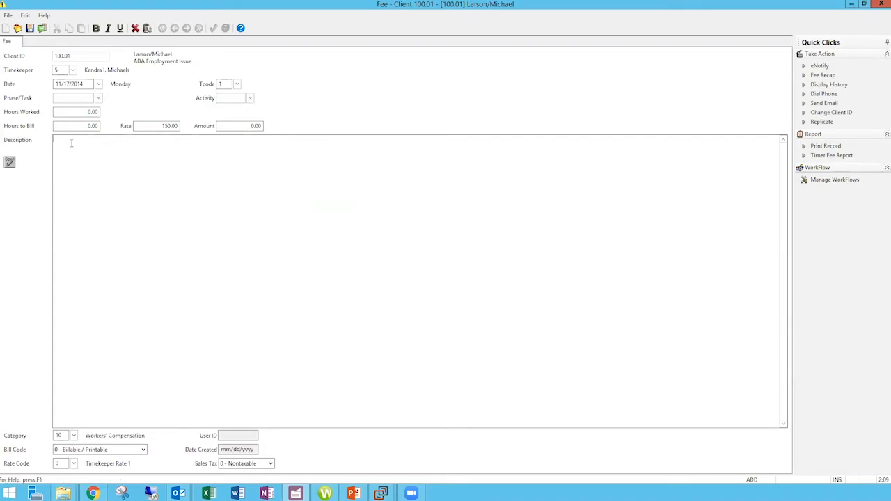
type("est/")
key("BackSpace")
key("BackSpace")
key("BackSpace")
key("BackSpace")
key("BackSpace")
type("est/")
key("BackSpace")
key("BackSpace")
key("BackSpace")
key("BackSpace")
type("jaklsjdsal djs est/")
key("BackSpace")
key("BackSpace")
key("BackSpace")
key("BackSpace")
key("BackSpace")
key("BackSpace")
key("BackSpace")
key("BackSpace")
key("BackSpace")
key("BackSpace")
key("BackSpace")
key("BackSpace")
key("BackSpace")
key("BackSpace")
key("BackSpace")
key("BackSpace")
key("BackSpace")
key("BackSpace")
Enter "test est/ Letter to" in the fee description and append the EST/ text from the macro lookup.
type("test est/ Letter to")
right_click(128, 146)
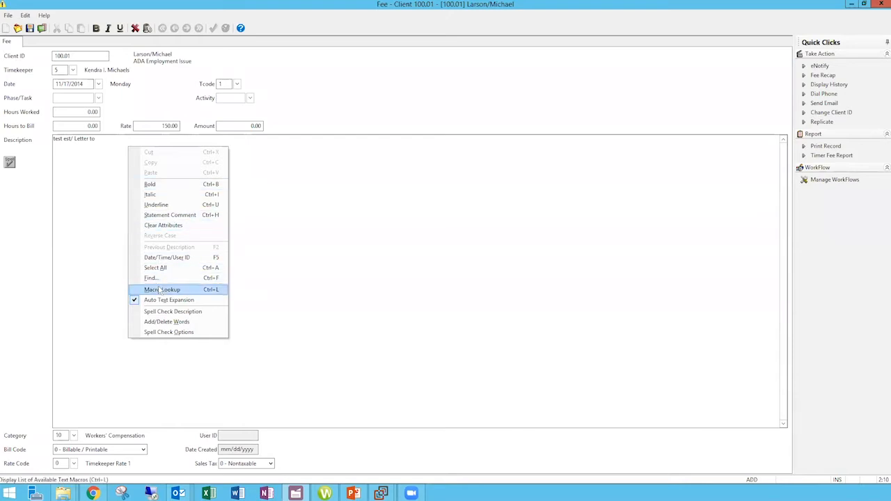
left_click(160, 289)
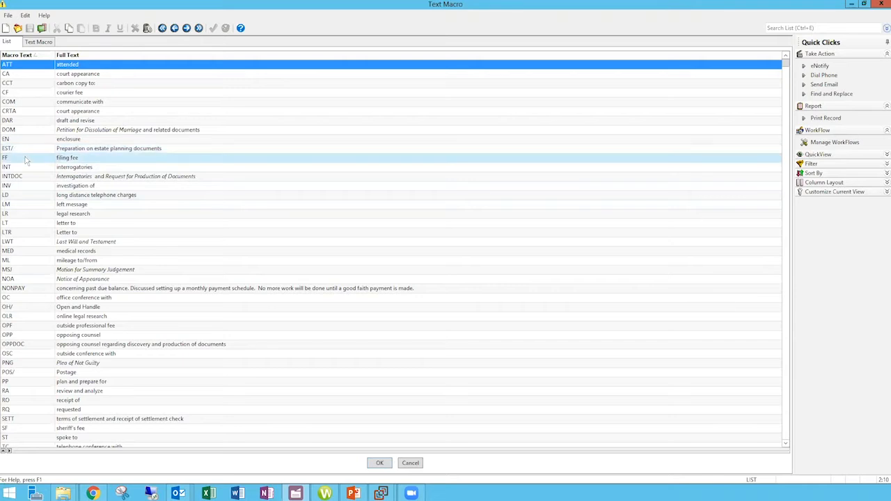
double_click(70, 150)
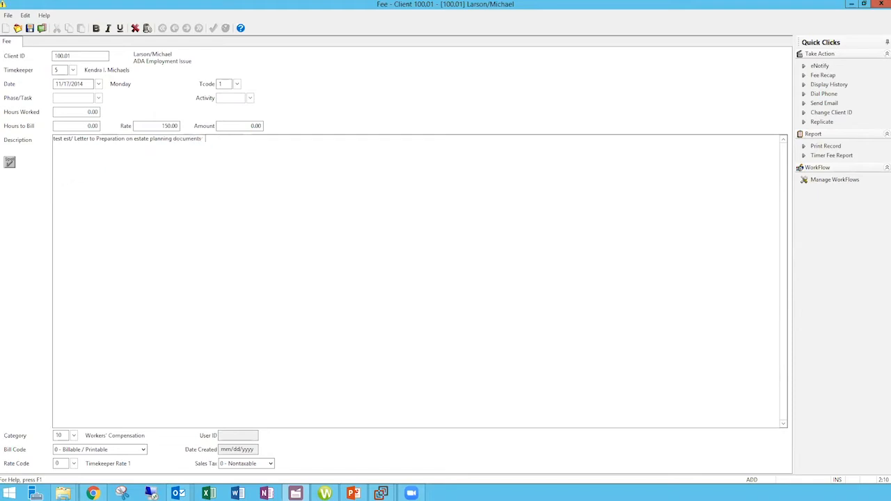
Append "est/" and the OH/ macro text "Open and Handle" to the fee description, and start a new line.
type("est/")
type("ob/")
key("Return")
Create a new text macro record with the key MI/ from the macro lookup.
right_click(112, 181)
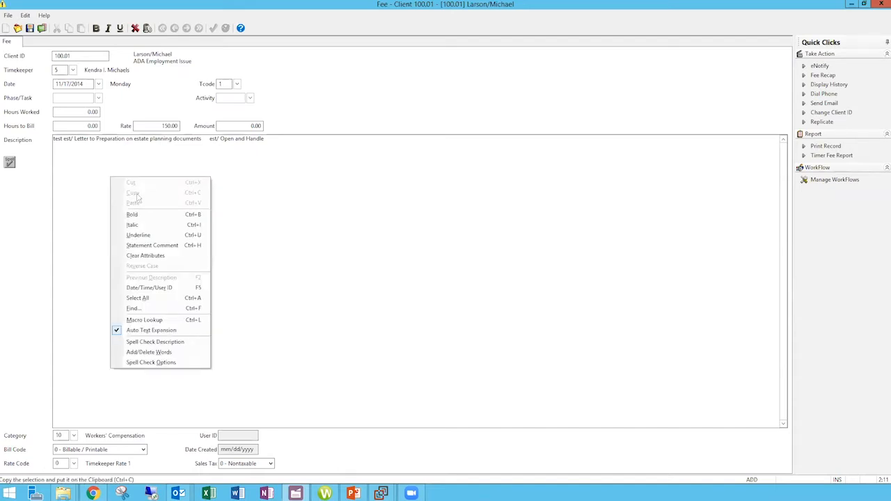
left_click(137, 322)
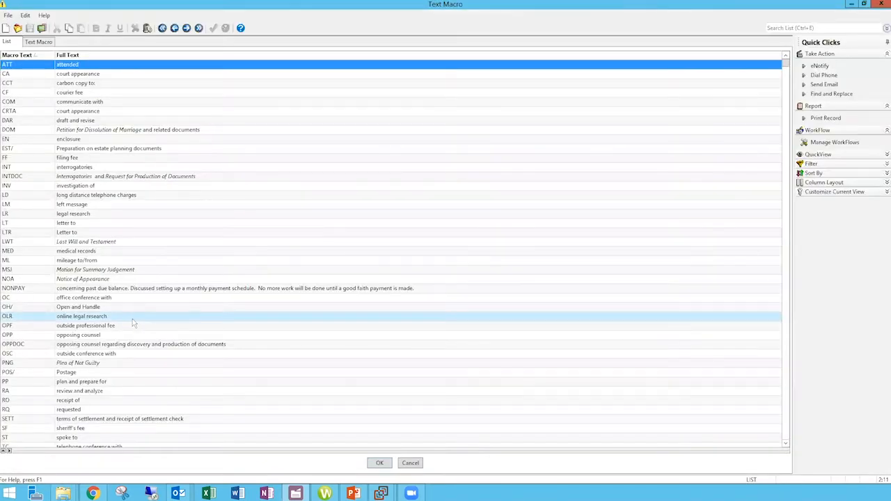
left_click(5, 28)
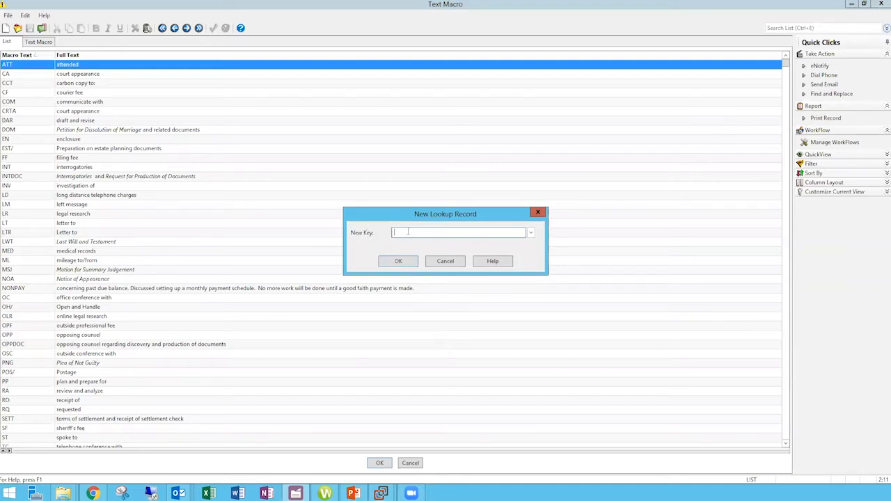
type("MI/")
left_click(401, 264)
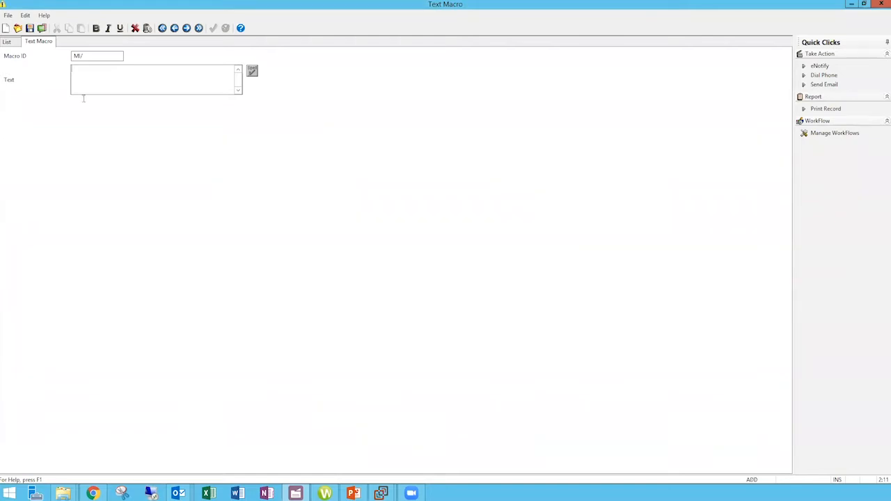
Enter "Michigan" as the full text of the MI/ macro and save the record.
type("Michigan")
key("BackSpace")
key("BackSpace")
key("BackSpace")
key("BackSpace")
key("BackSpace")
key("BackSpace")
key("BackSpace")
key("BackSpace")
type("Michigan")
left_click(29, 28)
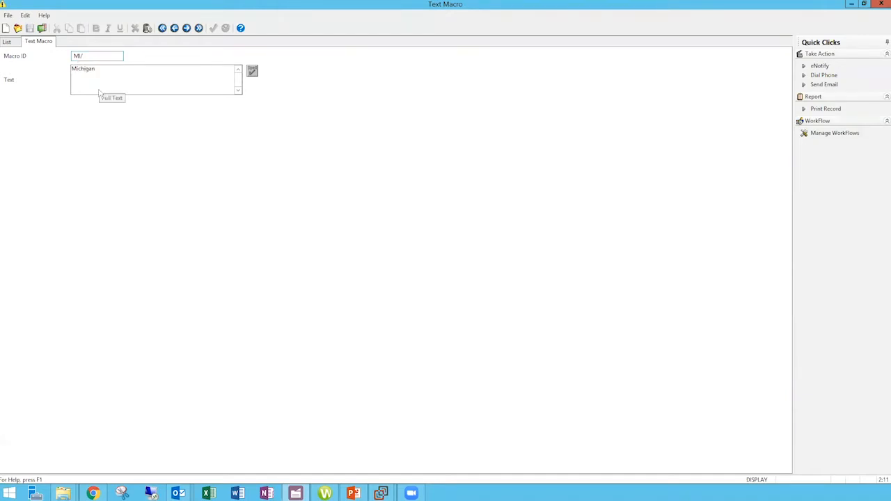
Return to the fee entry and use the MI/ macro to add "Michigan" on the description's new line.
left_click(10, 43)
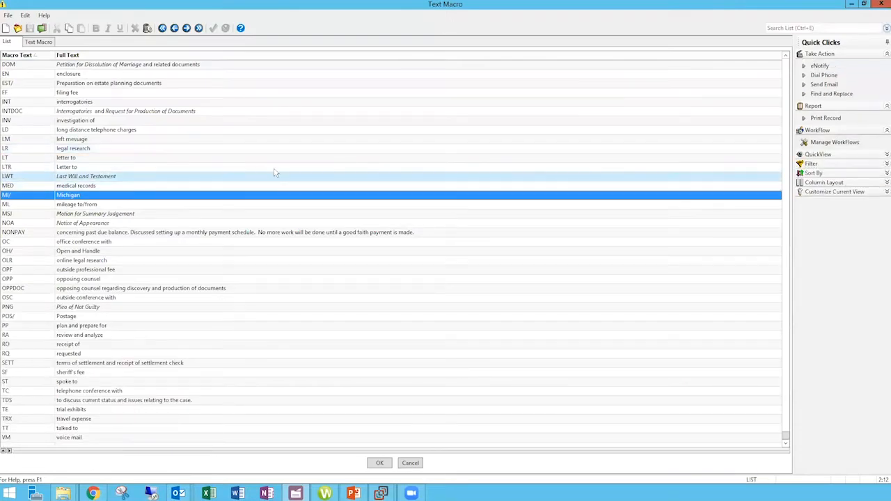
left_click(880, 4)
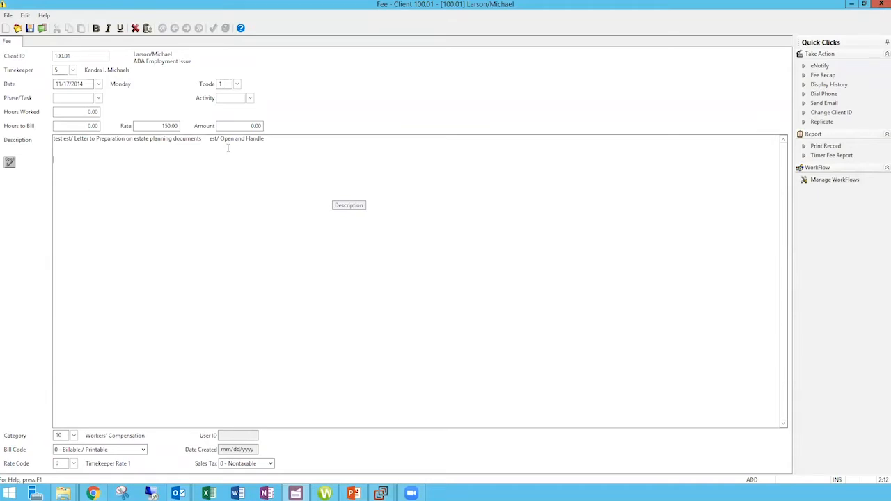
type("Michigan")
Set the fee's Tcode to 14, Communicate with, from the transaction code lookup.
left_click(237, 84)
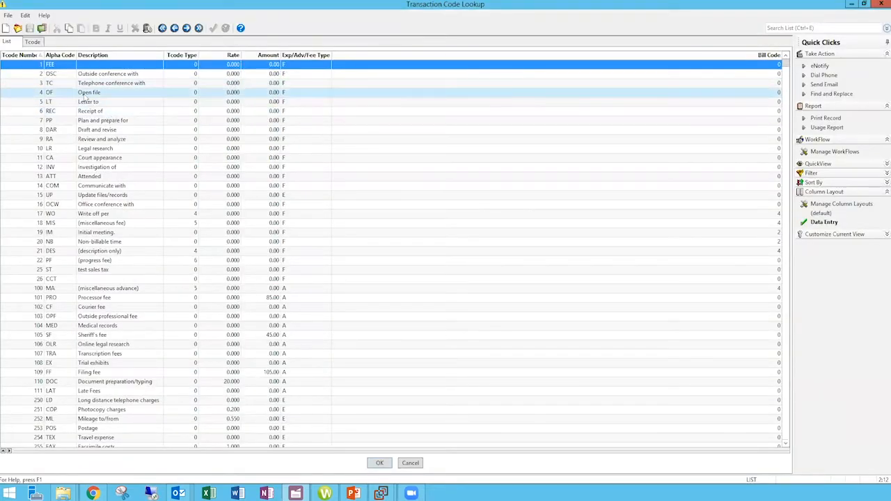
left_click(93, 187)
double_click(93, 187)
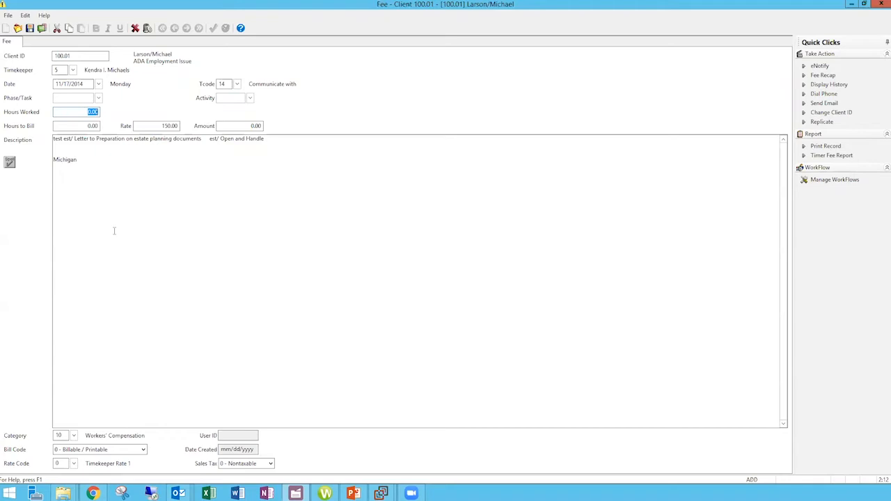
Turn off Auto Text Expansion for the fee description and add "mi/" after "Michigan".
left_click(151, 182)
right_click(152, 182)
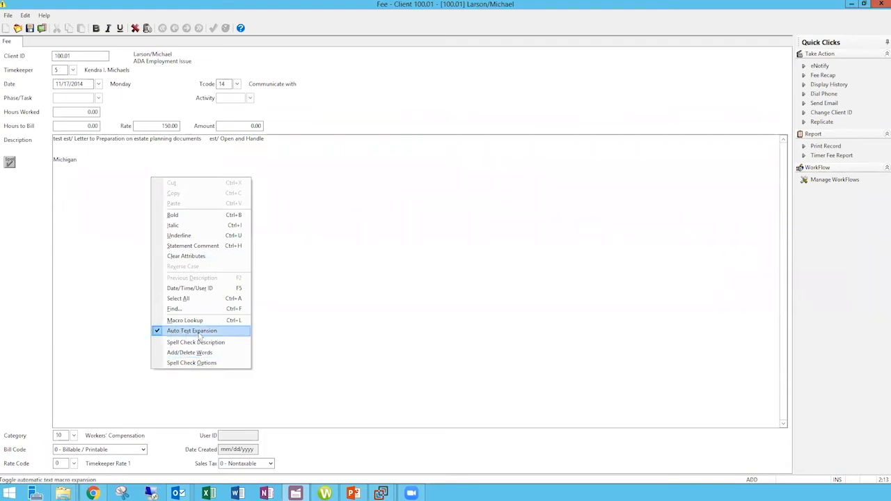
left_click(158, 331)
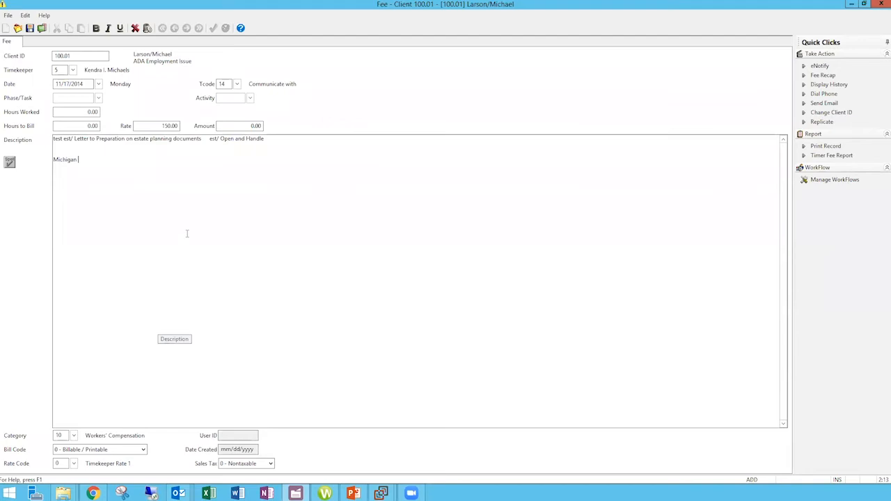
type("mi/")
Turn Auto Text Expansion on for the fee description and add another "Michigan" through the MI/ macro.
right_click(221, 225)
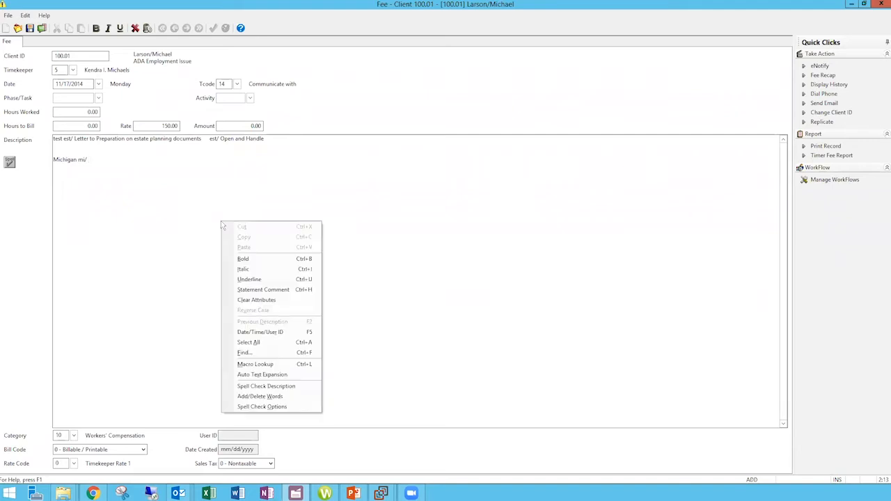
left_click(236, 375)
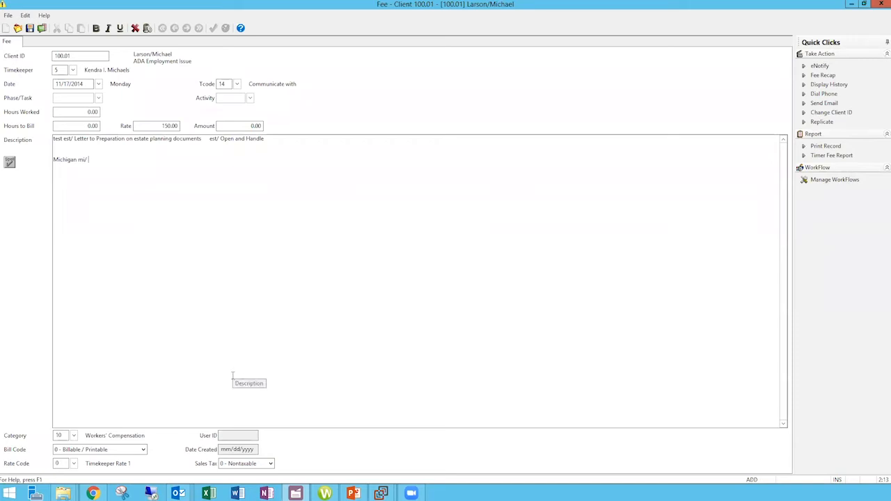
type("Michigan")
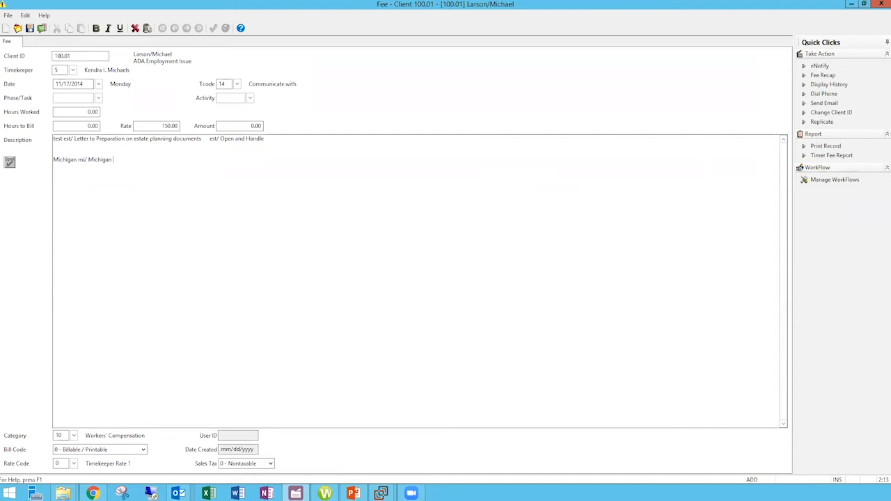
Insert the CA macro text "court appearance" at the end of the fee description from the macro lookup.
right_click(193, 200)
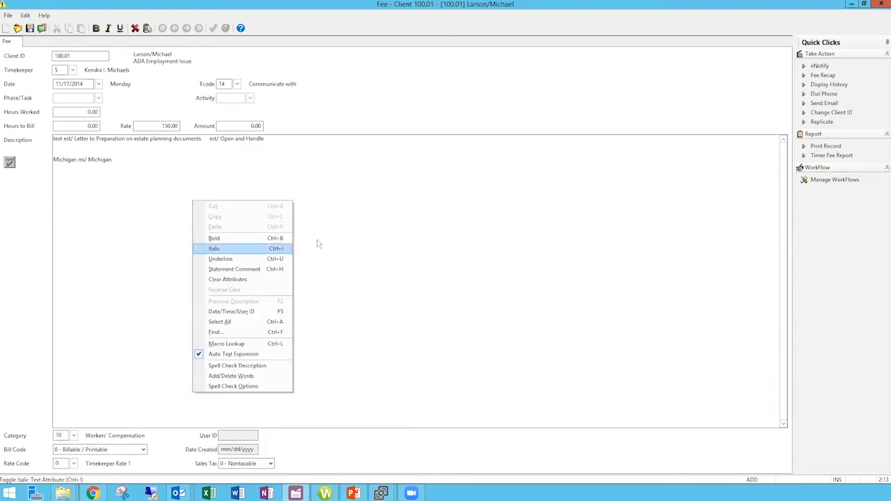
left_click(216, 343)
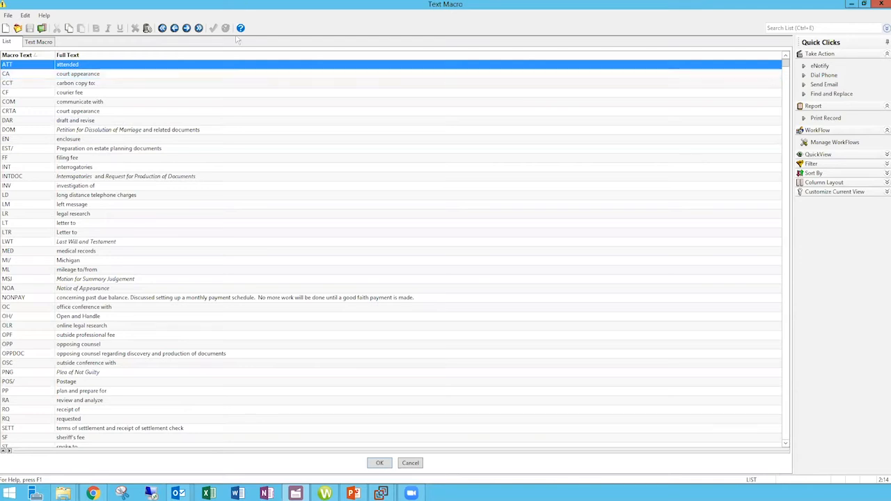
left_click(10, 76)
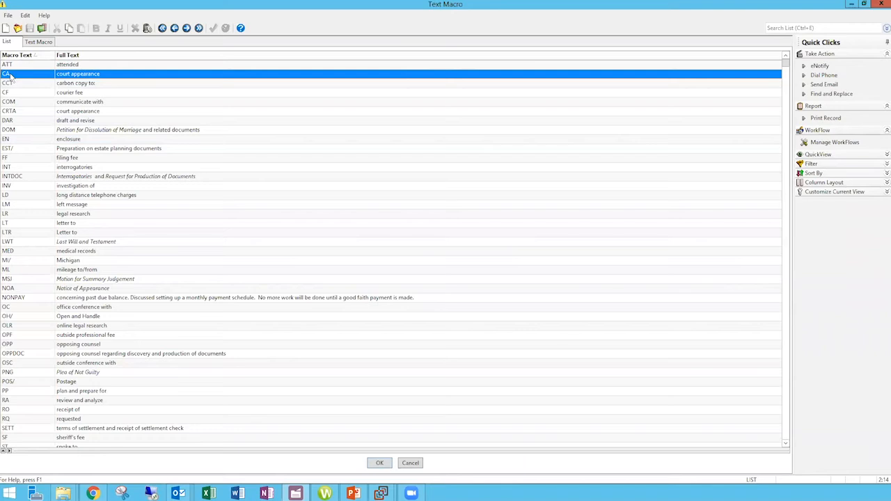
double_click(10, 75)
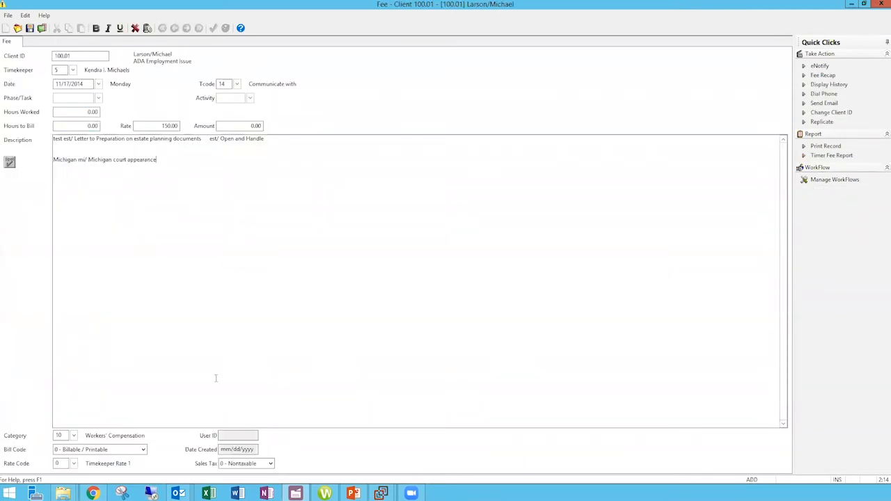
Copy the "court appearance" text of the CA macro from the macro lookup and delete the CA macro record.
right_click(209, 207)
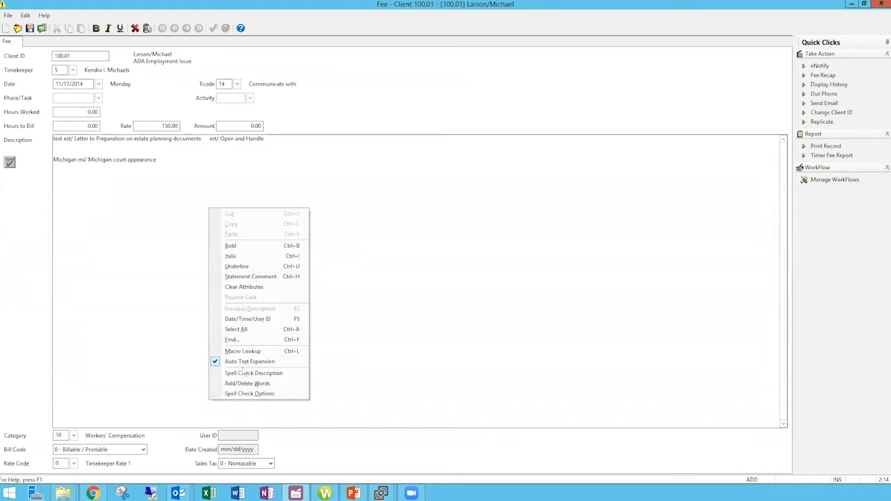
left_click(239, 352)
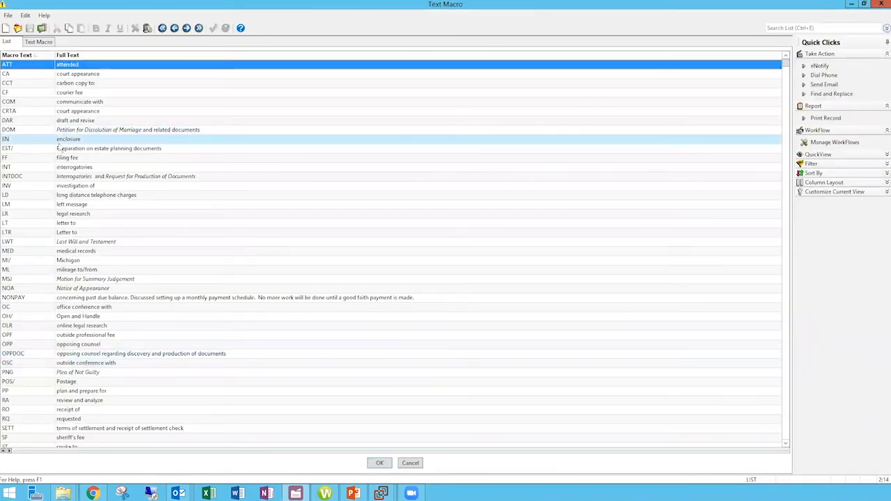
left_click(71, 75)
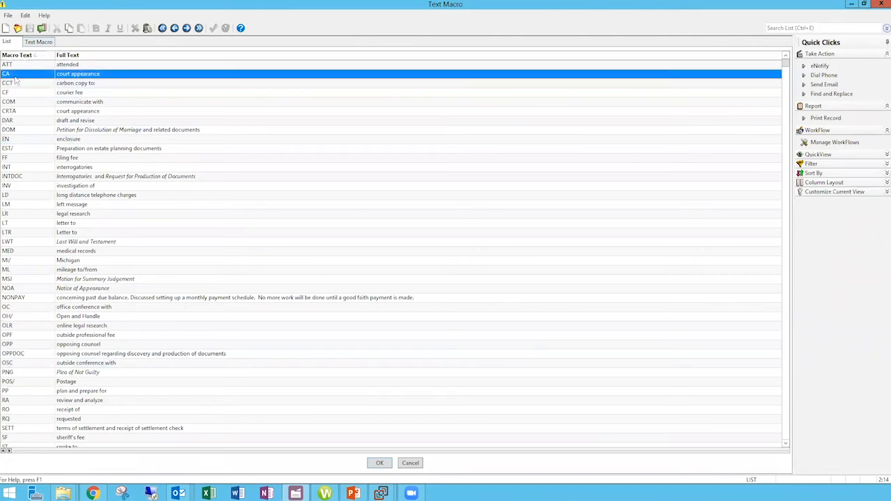
left_click(36, 43)
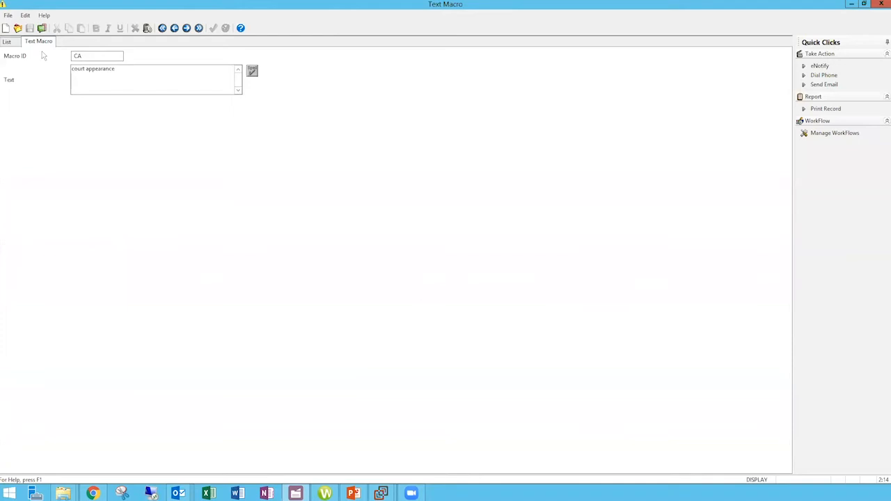
left_click_drag(127, 68, 51, 64)
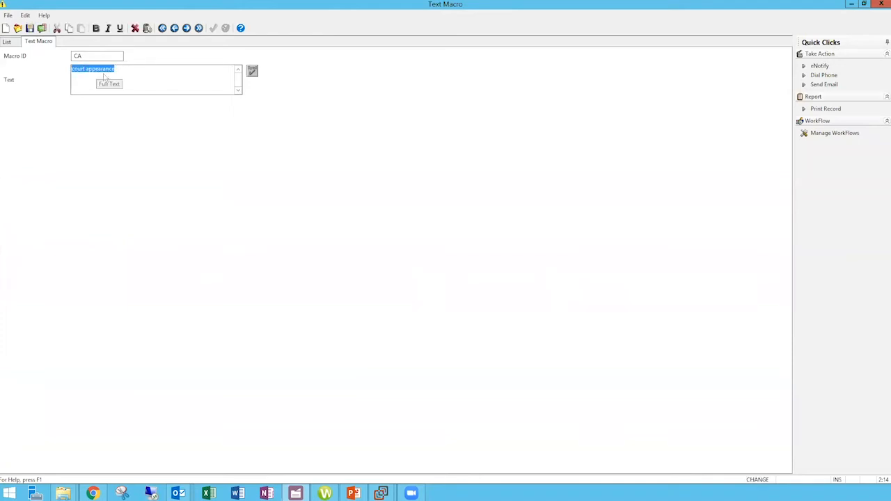
key("ctrl+c")
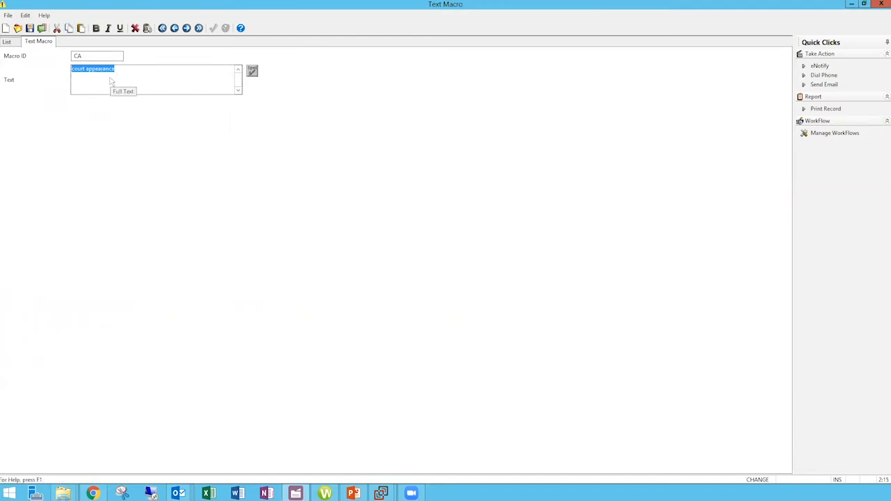
left_click(147, 29)
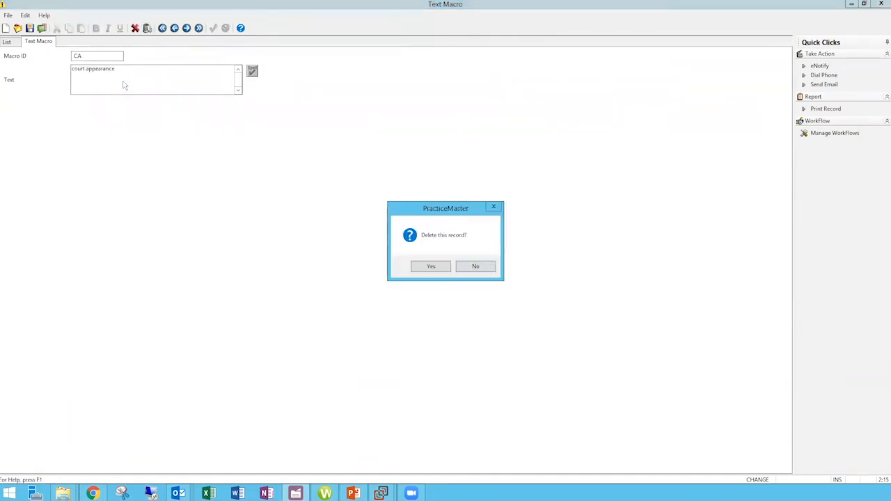
left_click(427, 267)
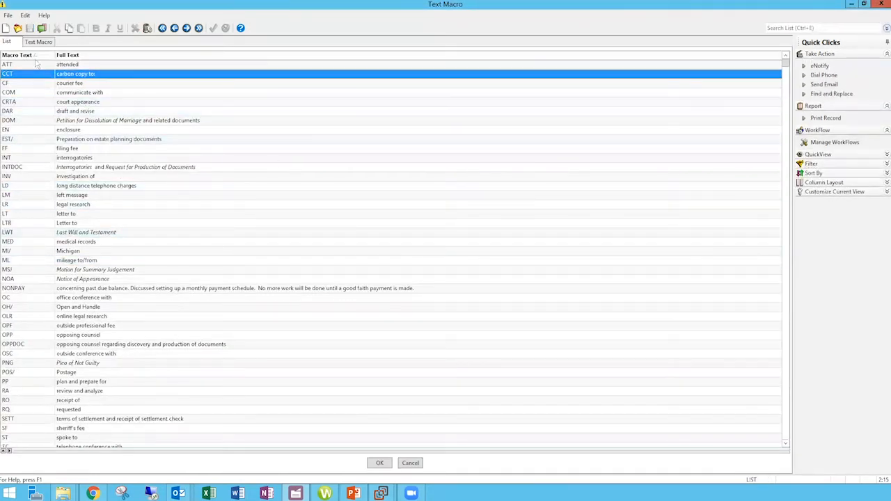
Create and save a text macro with the key CA/ and the text "court appearance", and return to the macro list.
left_click(6, 29)
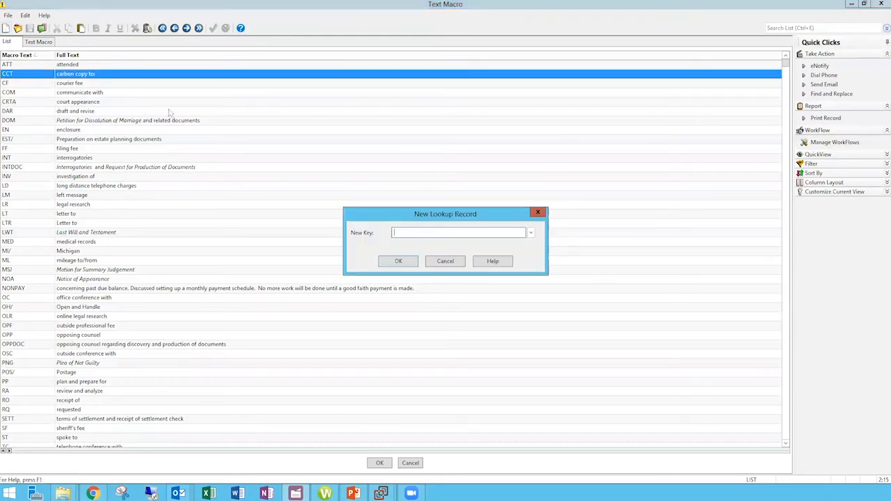
type("CA/")
left_click(390, 262)
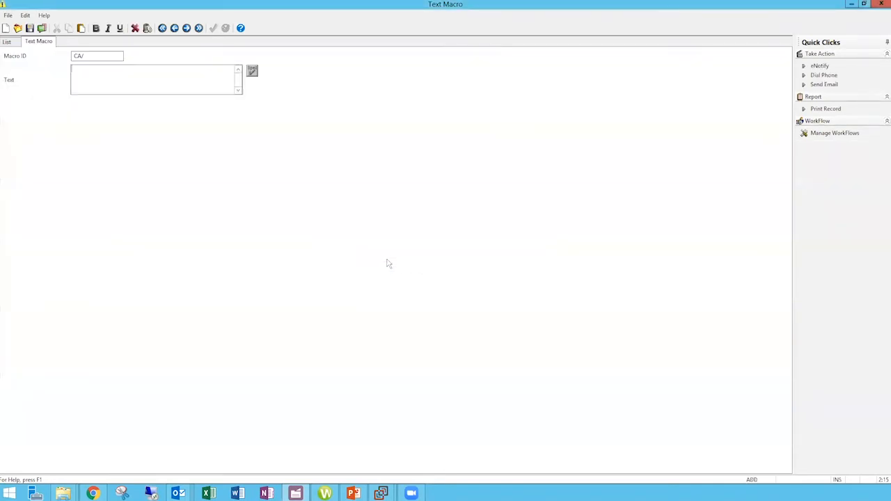
type("court appearance")
left_click(30, 27)
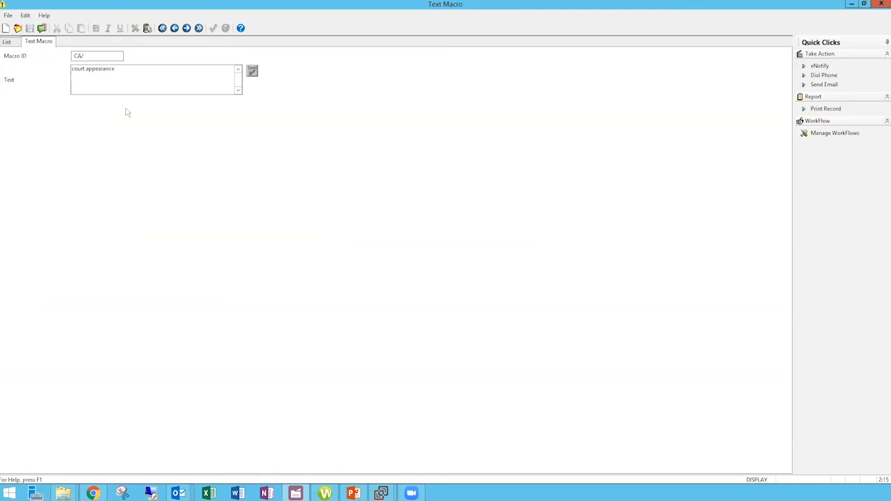
left_click(8, 42)
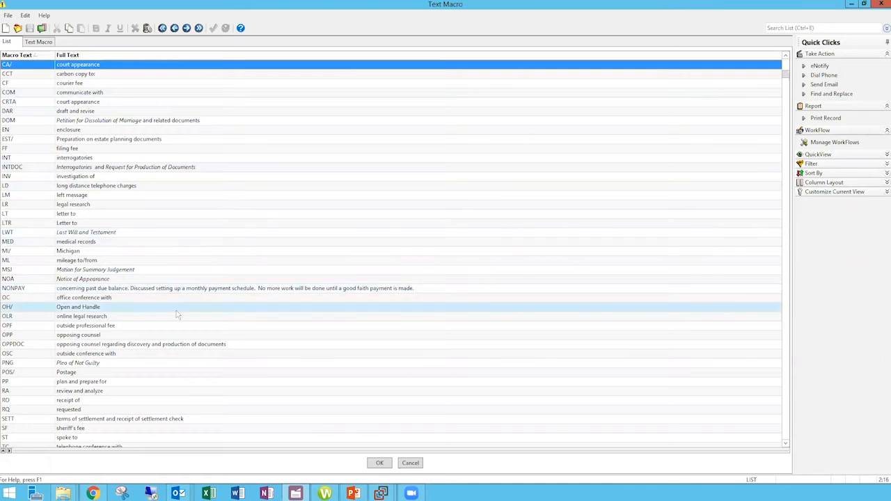
Close the macro lookup and the new fee entry without saving the fee.
left_click(880, 5)
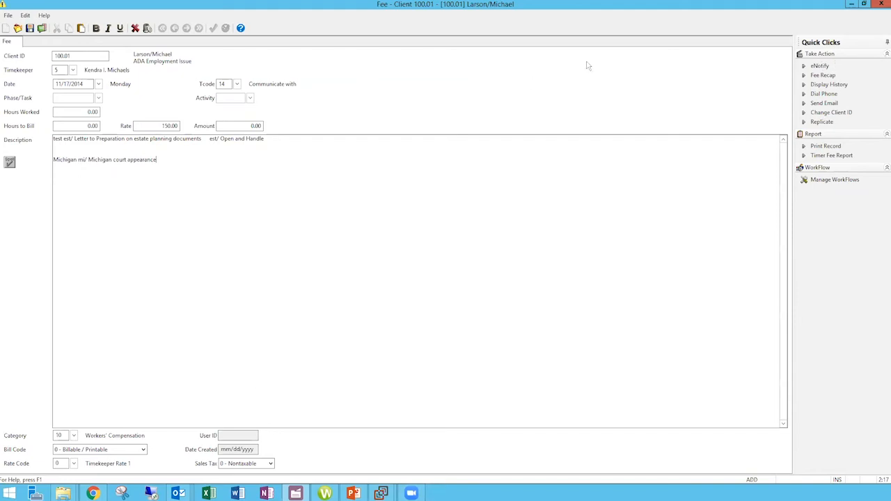
left_click(880, 4)
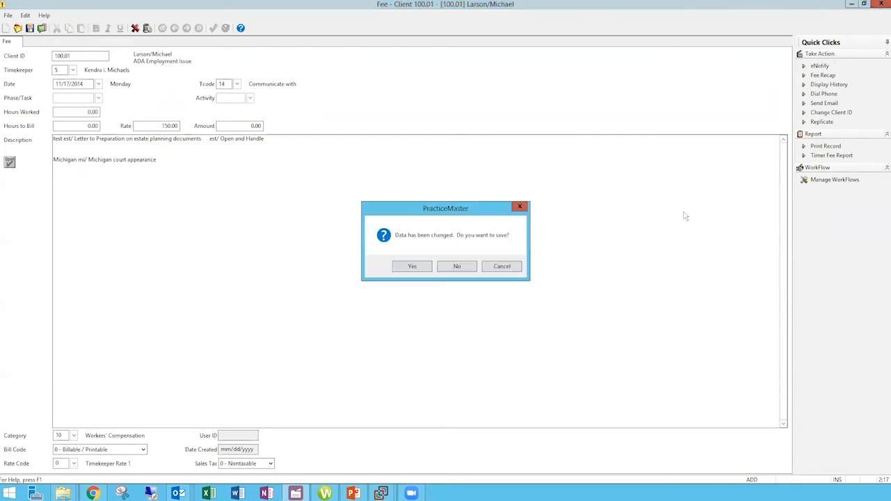
left_click(471, 269)
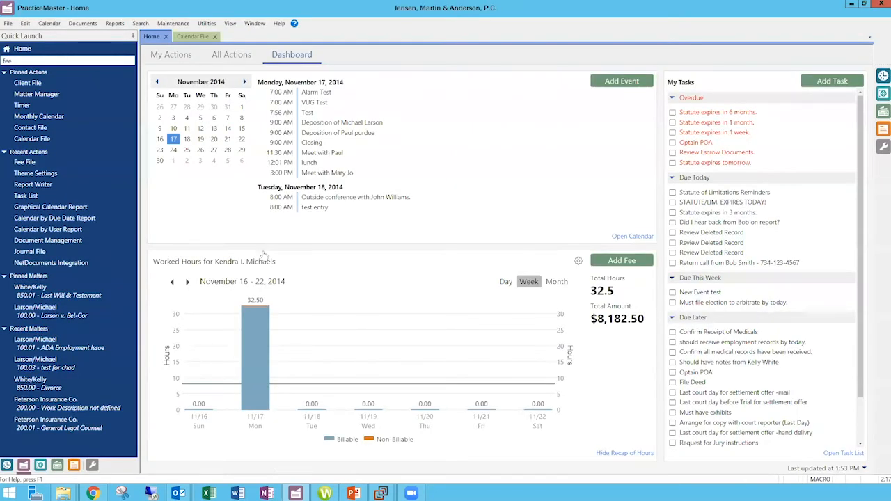
Open the client file and examine the Find and Replace options available for its records.
left_click(57, 89)
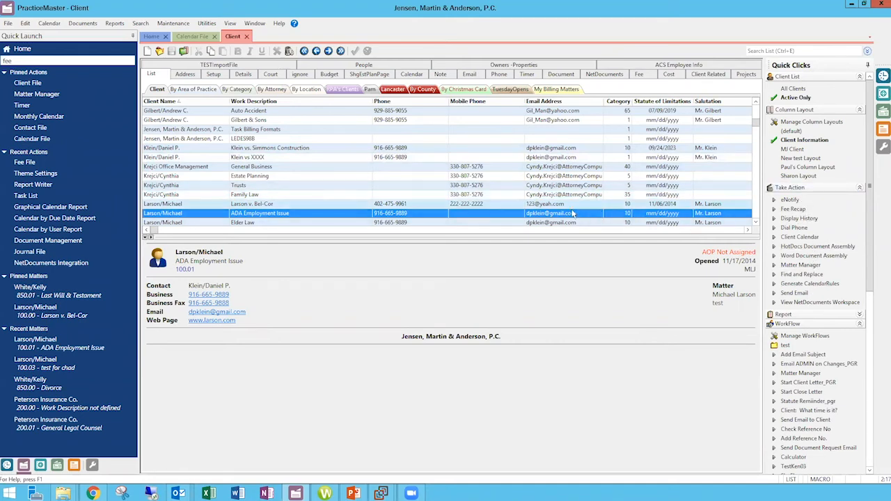
left_click(797, 275)
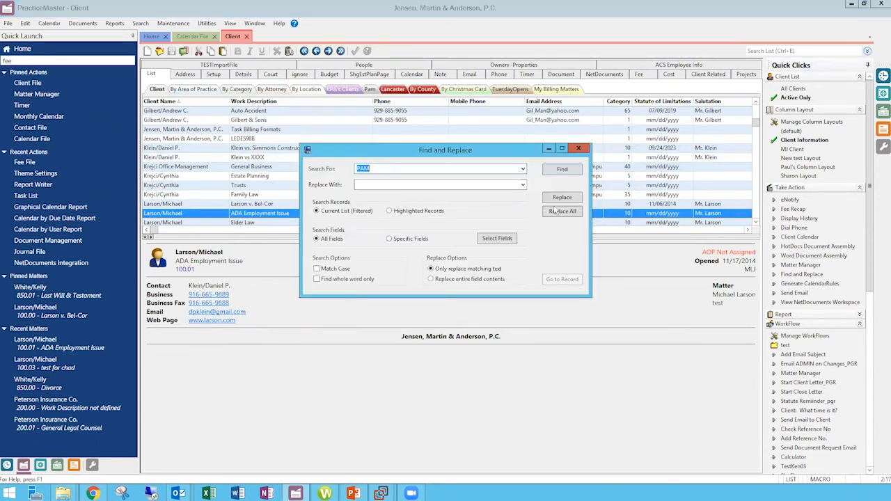
left_click(578, 149)
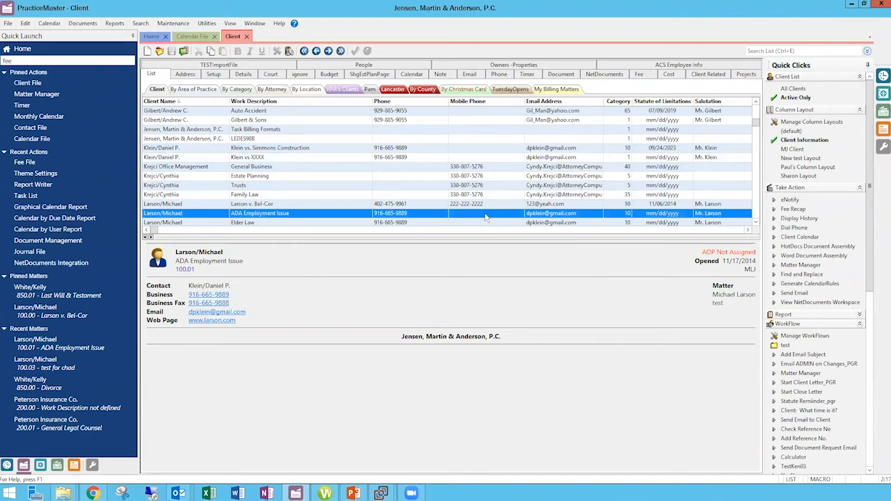
key("ctrl+h")
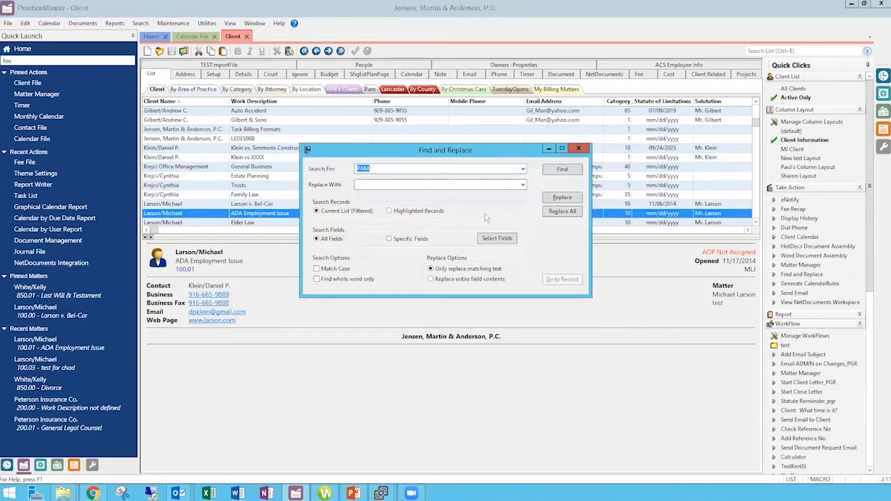
left_click(578, 148)
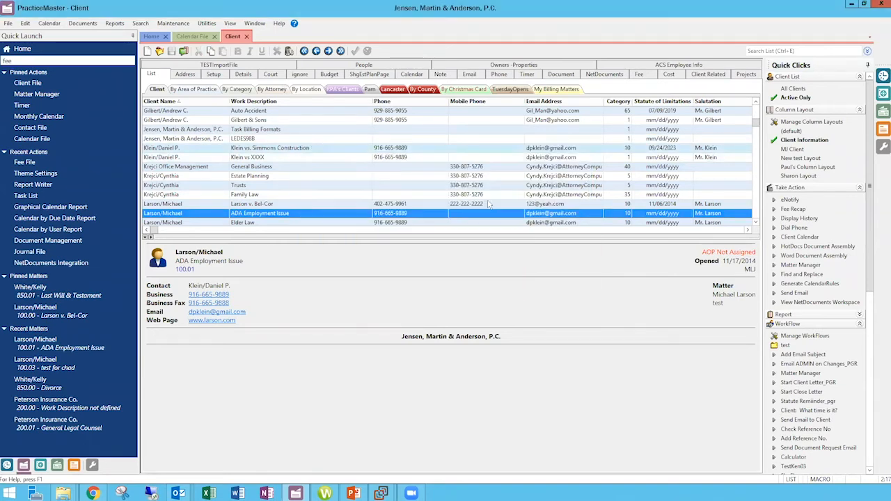
right_click(446, 216)
mouse_move(484, 262)
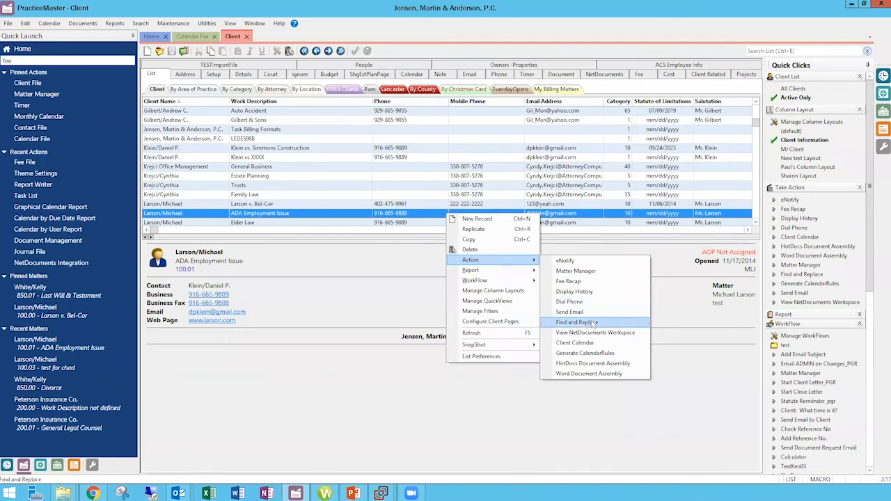
left_click(595, 323)
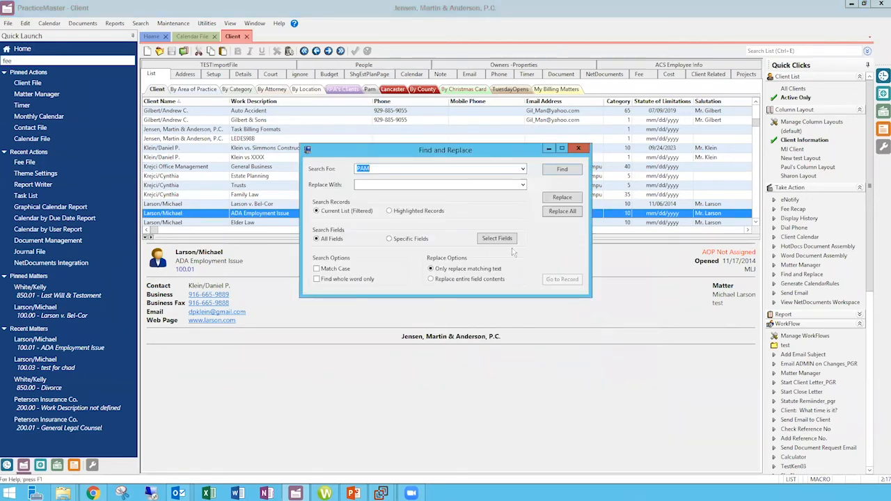
left_click(579, 149)
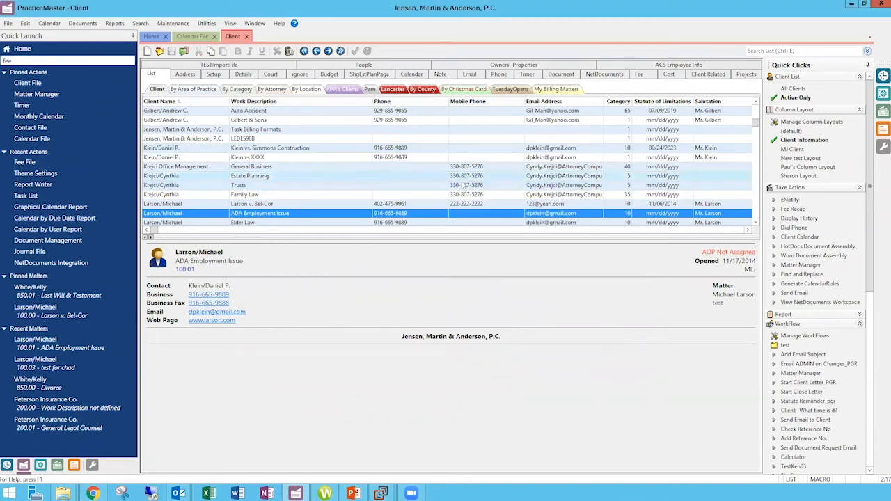
Add three non-adjacent client matters, including Trusts and Task Billing Formats, to the highlighted records.
left_click(416, 185, "ctrl")
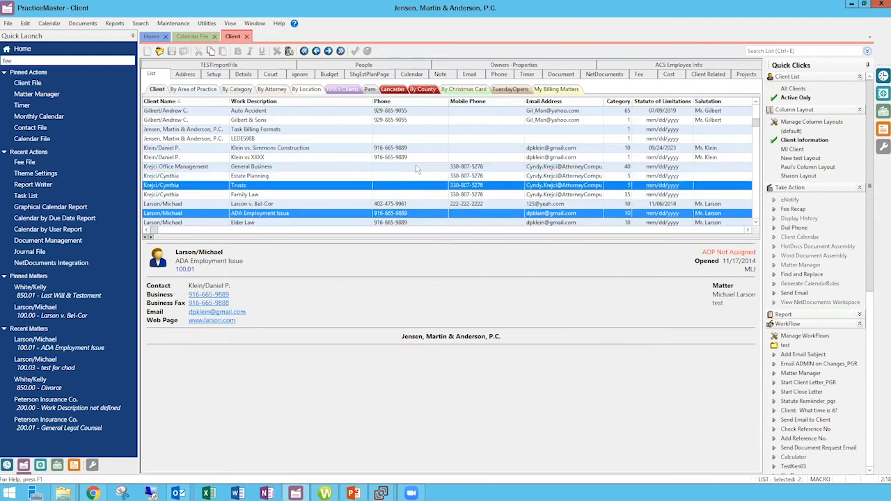
left_click(417, 157, "ctrl")
left_click(421, 129, "ctrl")
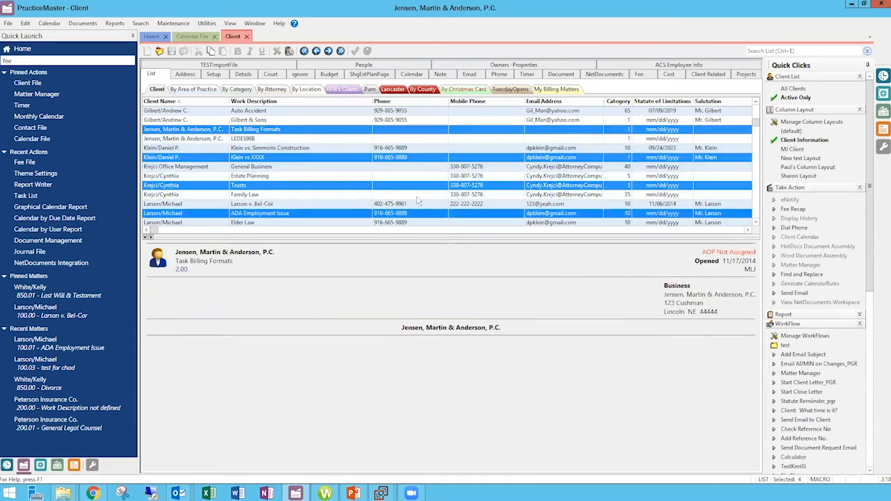
Highlight the range of matters from Task Billing Formats through ADA Employment Issue, and reselect only ADA Employment Issue.
left_click(412, 130)
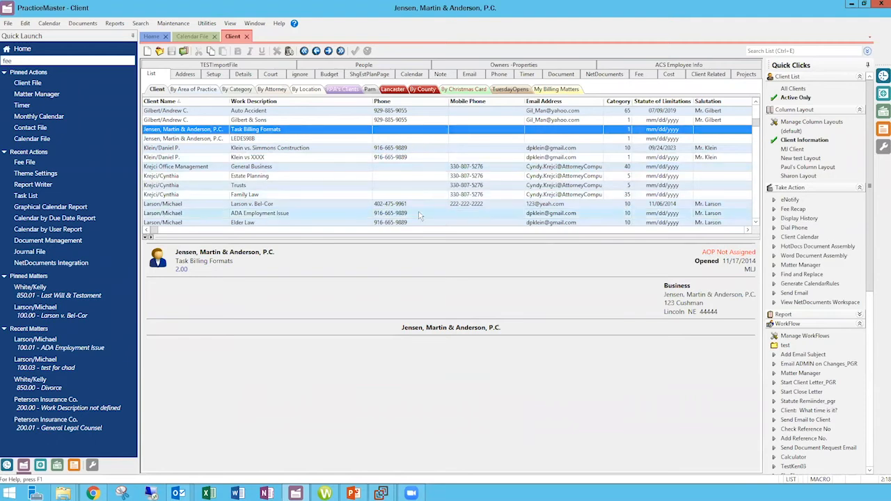
left_click(420, 213, "shift")
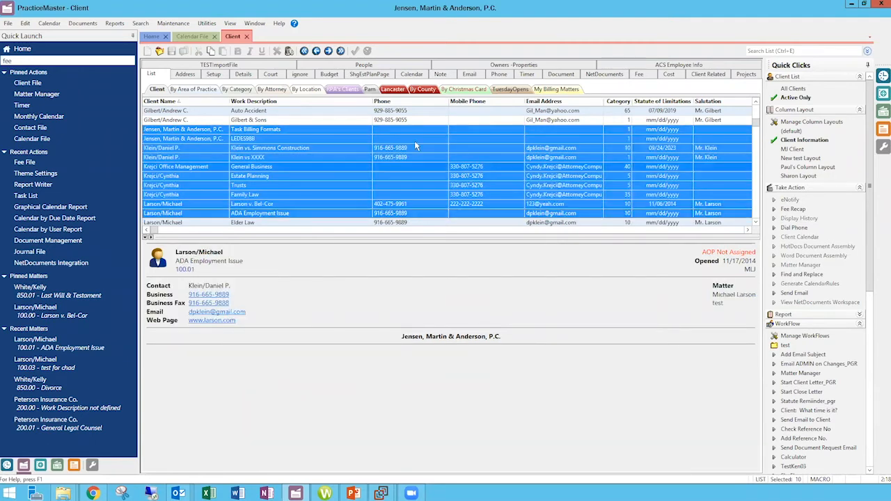
left_click(415, 214)
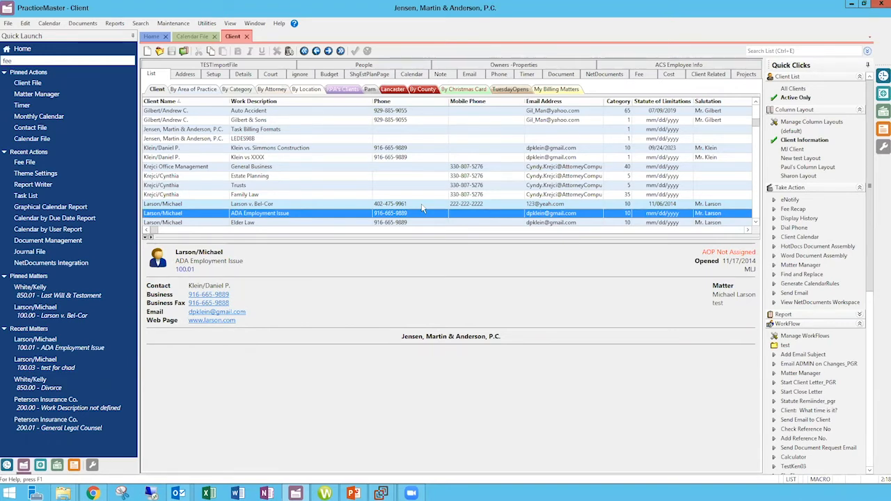
Switch to the calendar file and highlight the records from the 01/30/2015 settlement offer deadline up to the 02/17/2015 Trial Date.
left_click(192, 37)
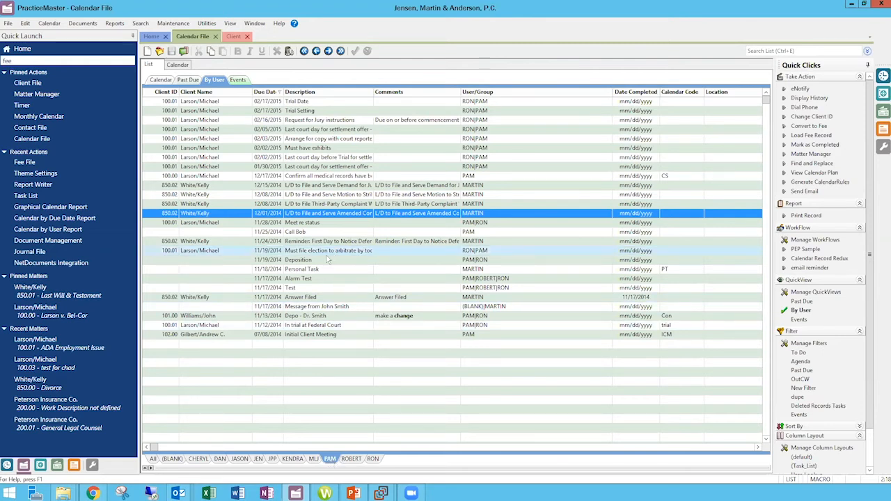
left_click(306, 167)
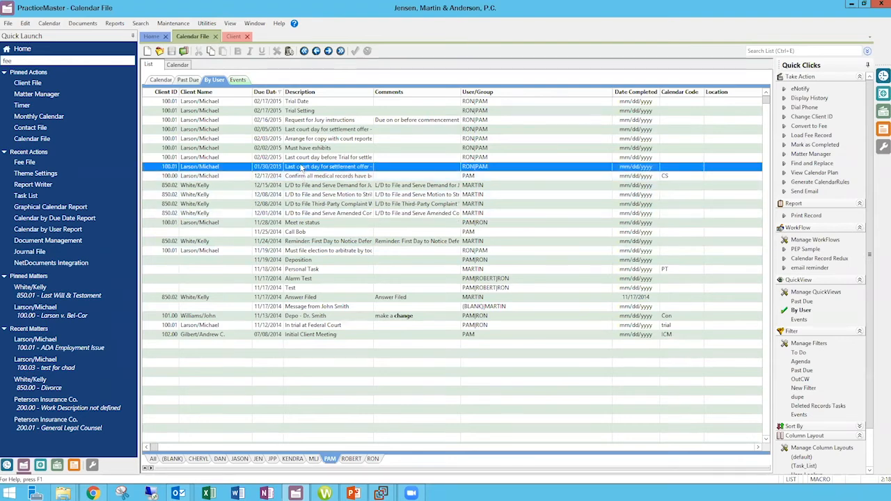
left_click(317, 102, "shift")
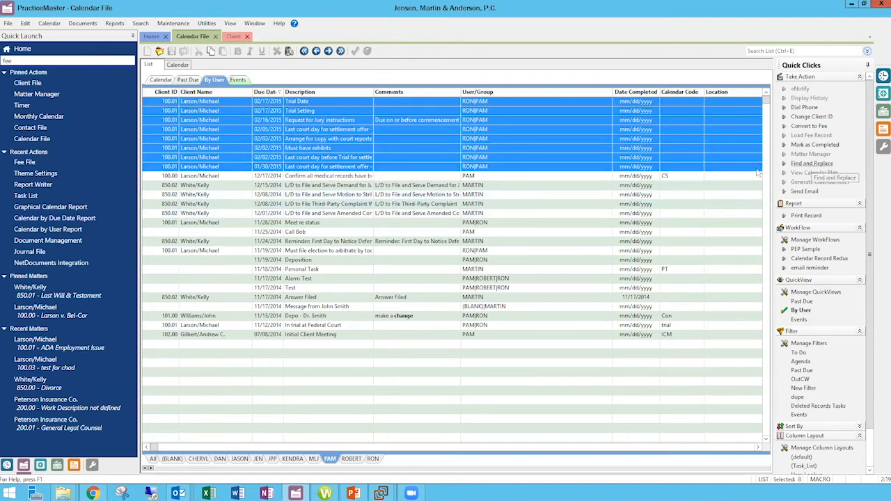
Open Find and Replace for the highlighted calendar records and enter the replacement user's ID.
left_click(798, 167)
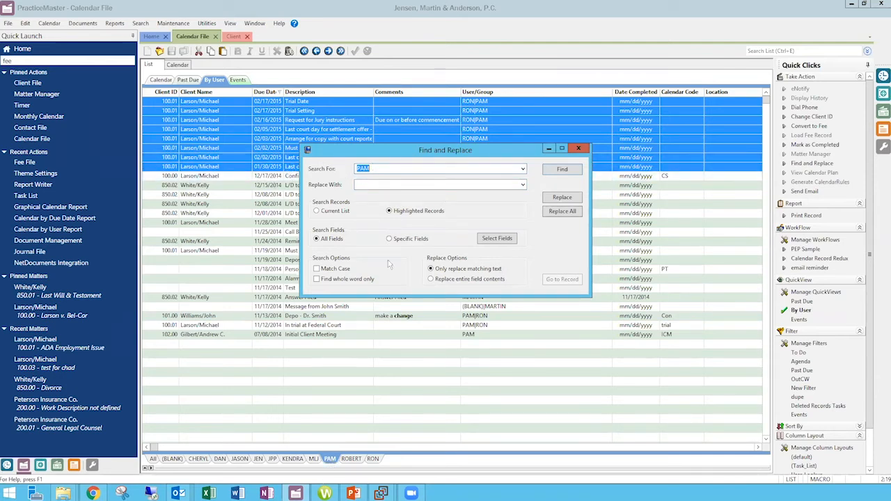
left_click(388, 185)
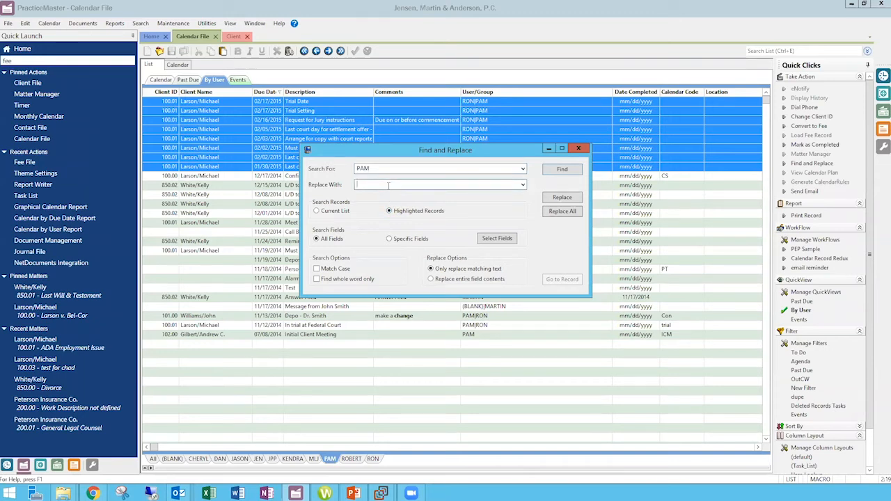
type("RON")
left_click(497, 238)
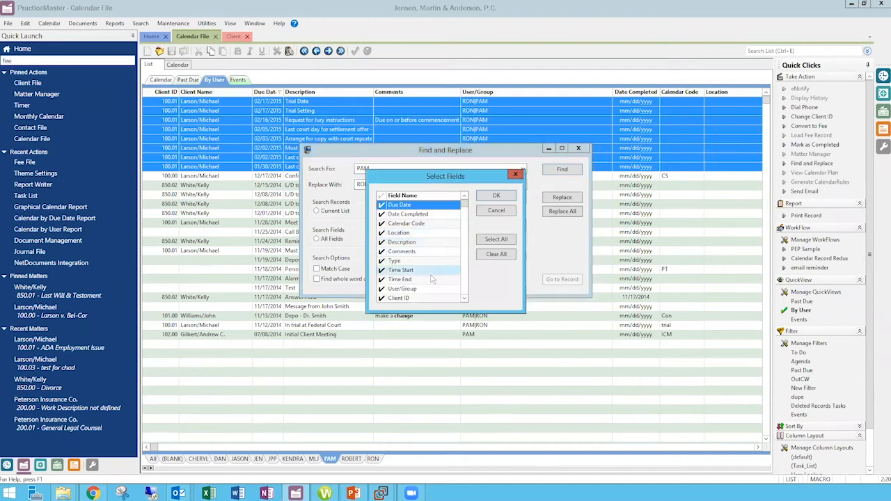
left_click(491, 255)
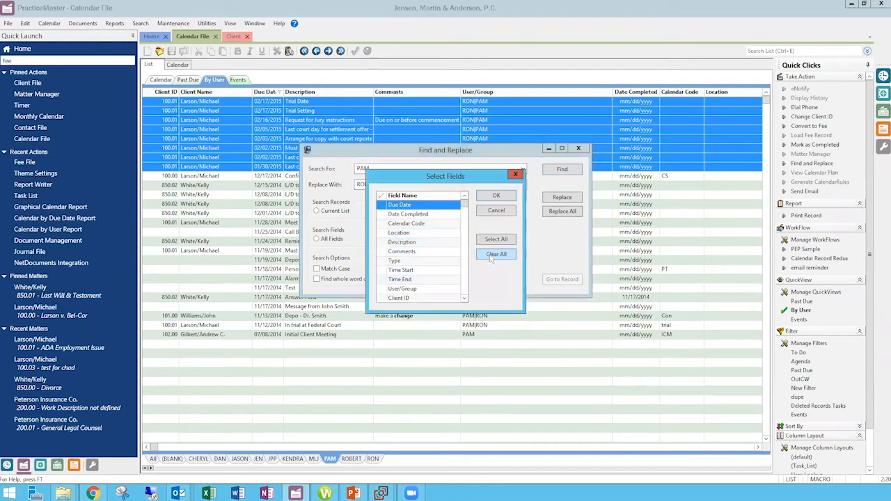
left_click(421, 289)
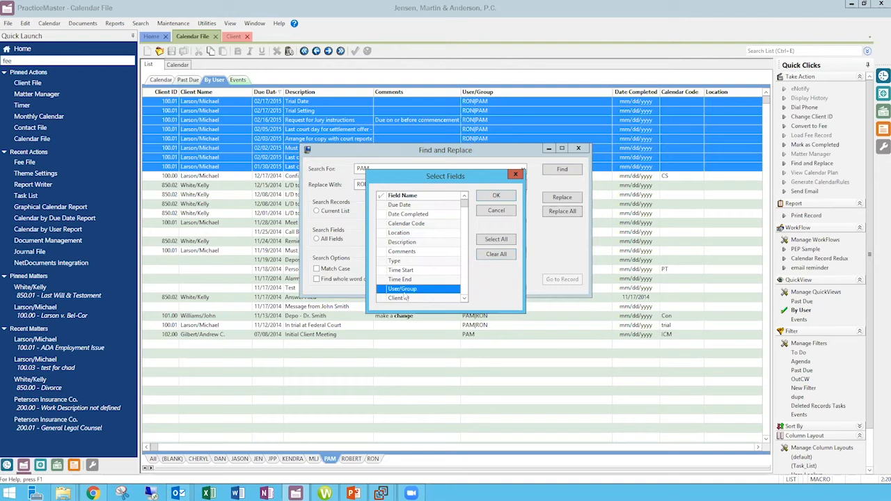
left_click(401, 289)
left_click(497, 198)
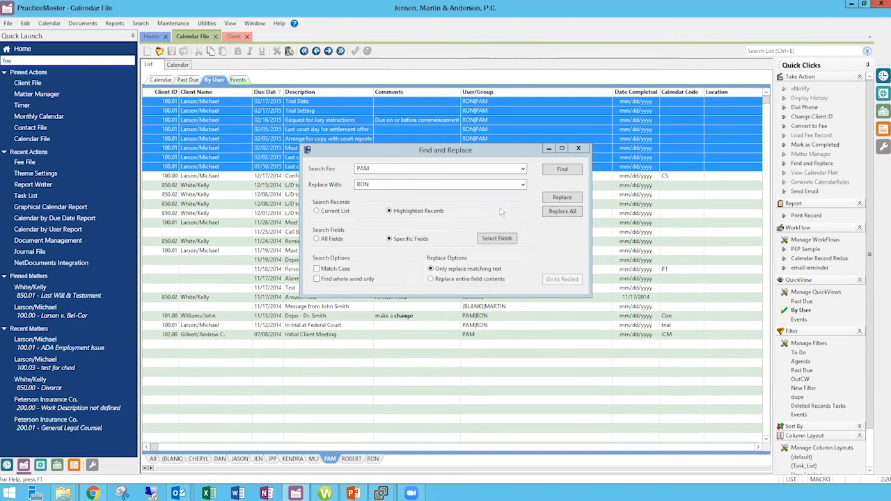
left_click(582, 150)
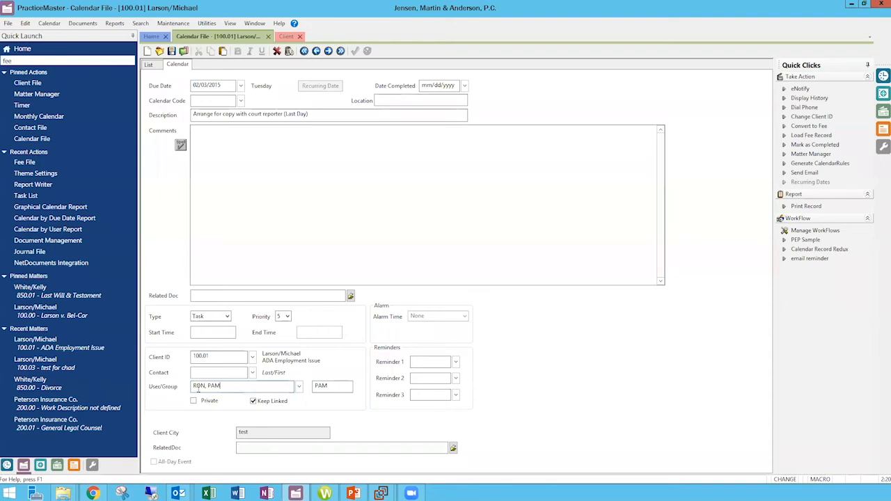
left_click(156, 64)
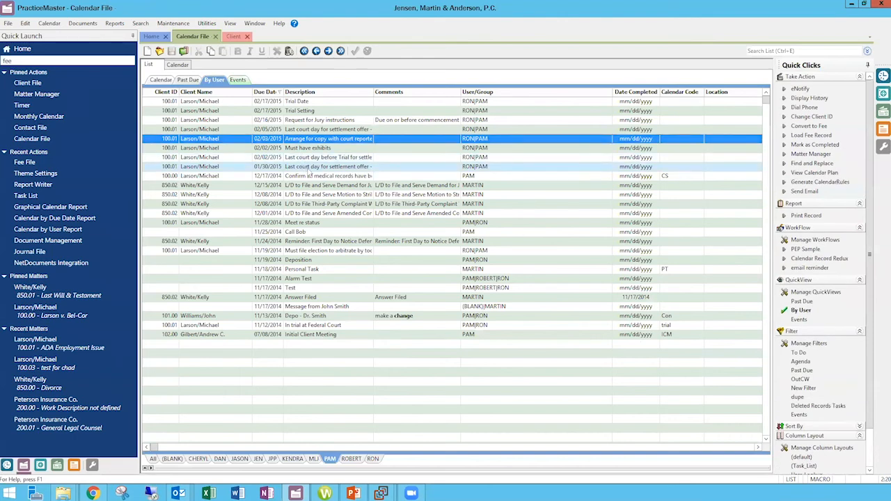
Highlight the calendar records from the 01/30/2015 settlement offer deadline through the 02/17/2015 Trial Date, and enter the replacement user's ID in Find and Replace.
left_click(309, 171)
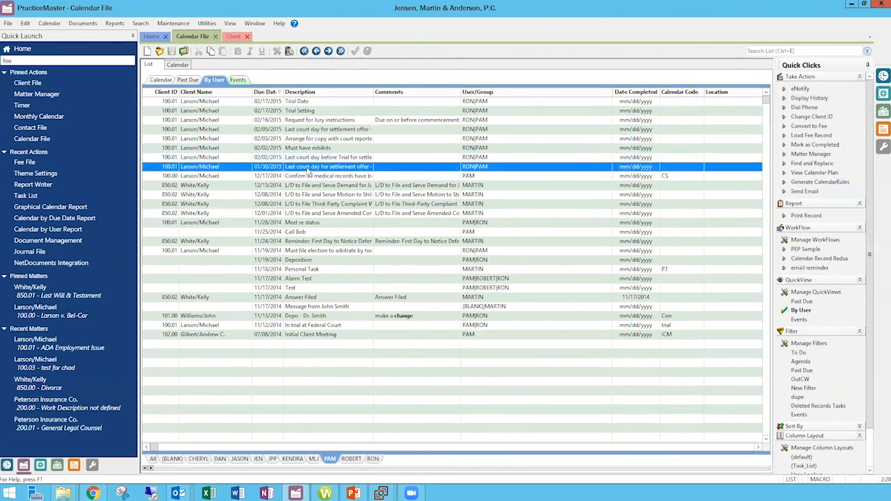
left_click(322, 102, "shift")
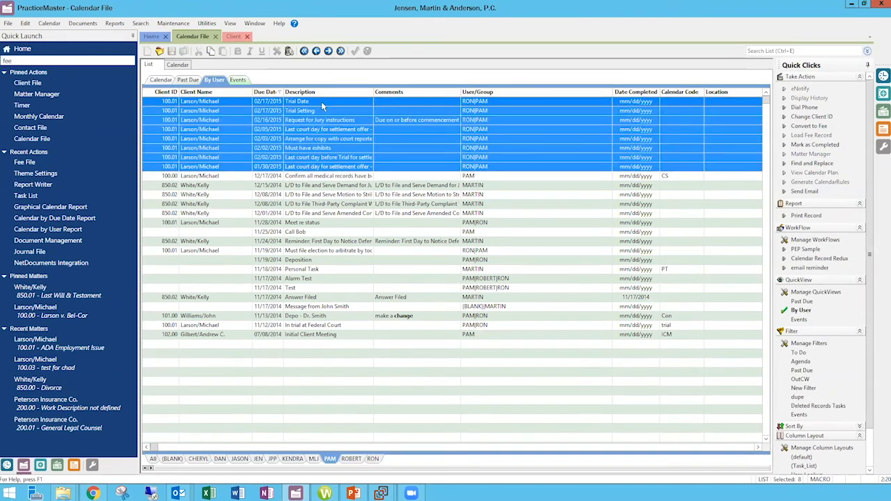
left_click(807, 166)
left_click(416, 185)
type("RON")
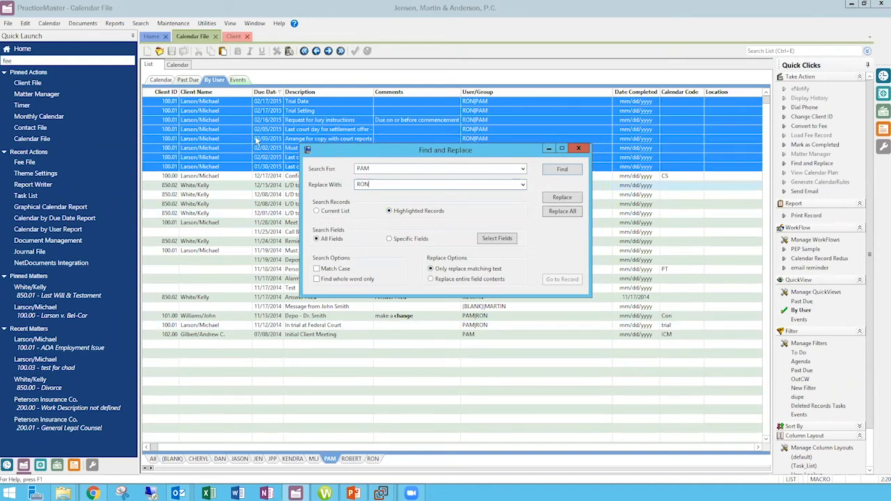
Limit Find and Replace to specific fields, with only the User/Group field selected.
left_click(409, 238)
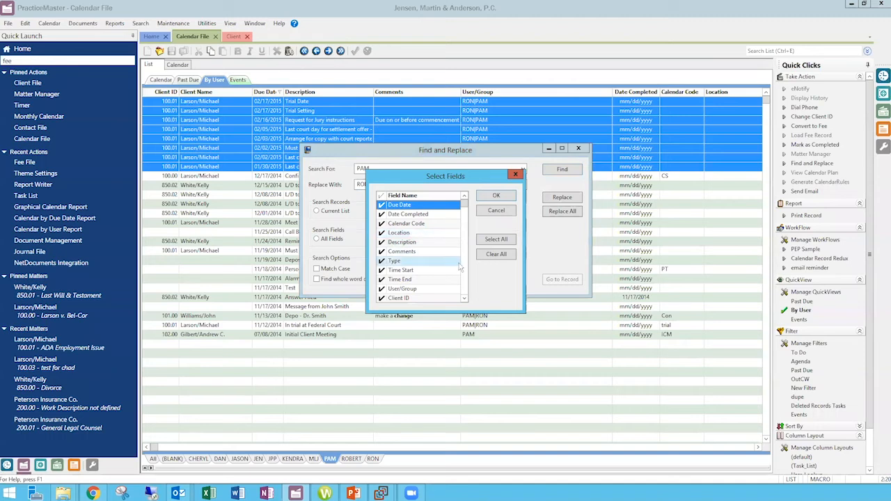
left_click(382, 205)
left_click(382, 214)
left_click(382, 223)
left_click(495, 255)
left_click(381, 289)
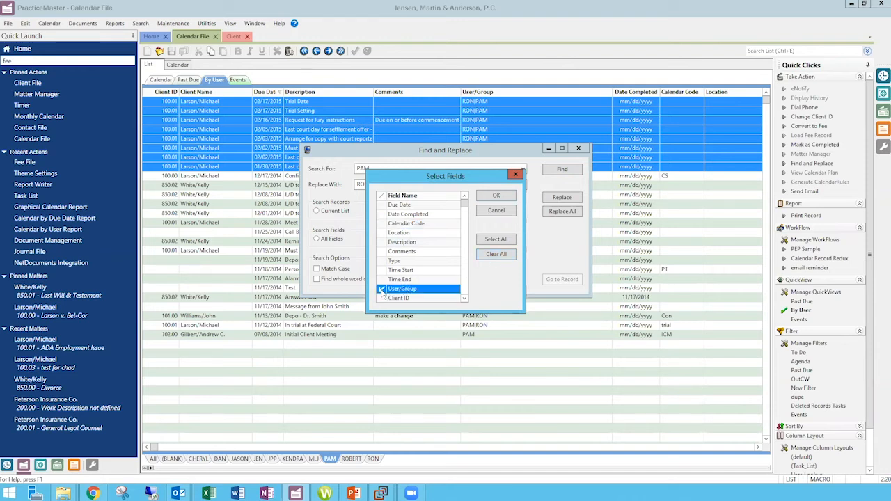
left_click(497, 196)
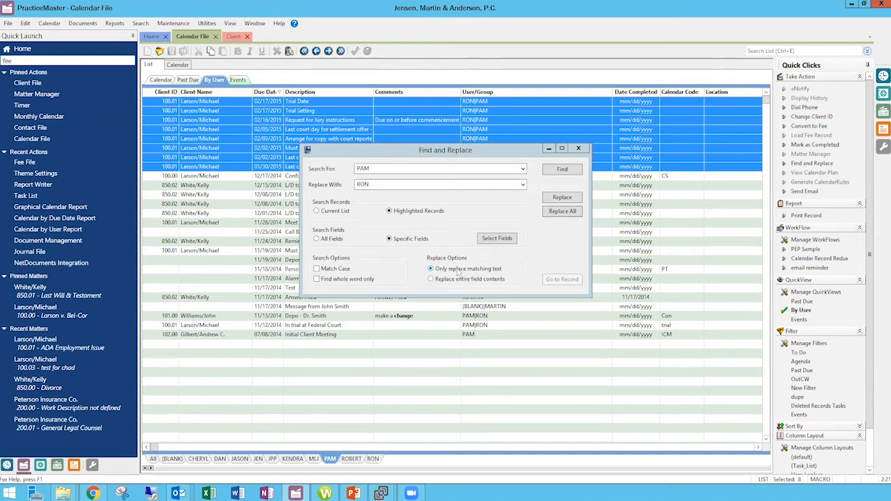
Find the original user's ID in the highlighted calendar records, replace all matches with the new user's ID, and close Find and Replace.
left_click(566, 169)
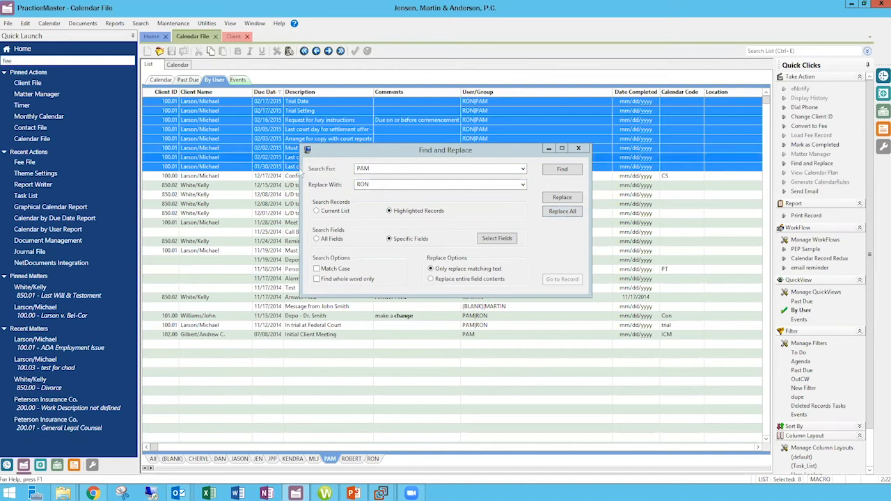
left_click(561, 170)
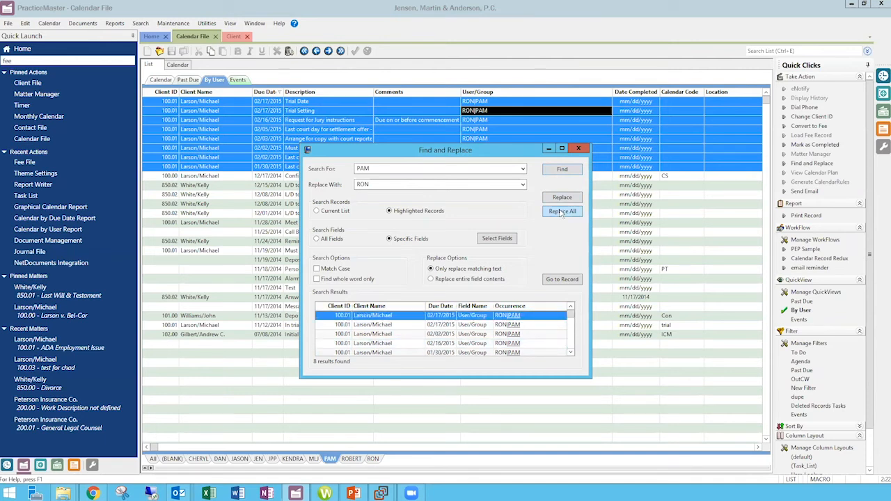
left_click(563, 212)
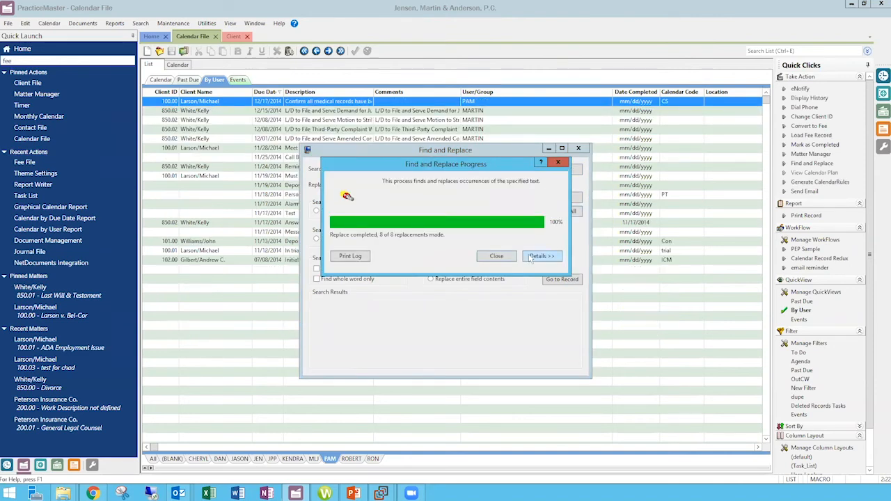
left_click(558, 164)
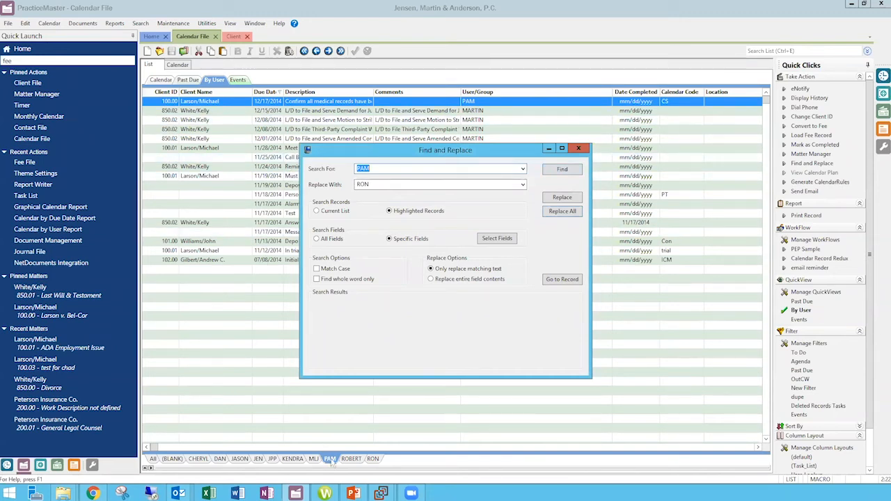
left_click(577, 149)
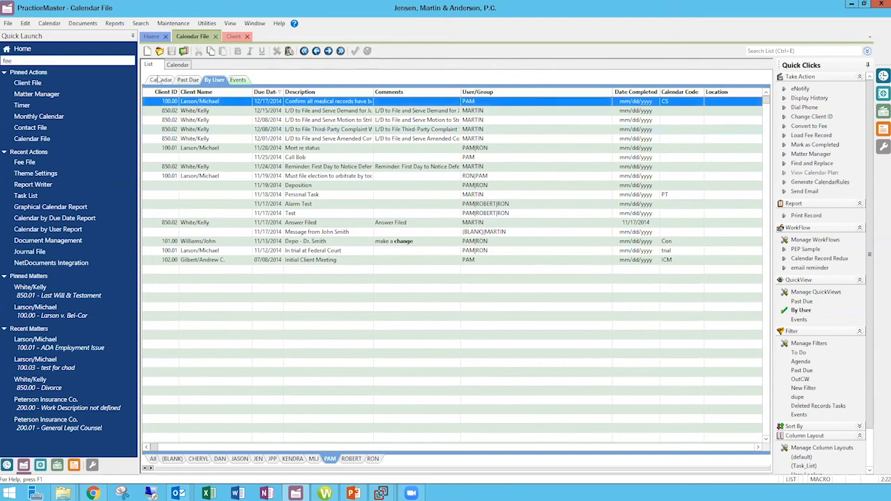
Switch to the client file and highlight two non-adjacent matters, the XXXX case and Estate Planning.
left_click(233, 36)
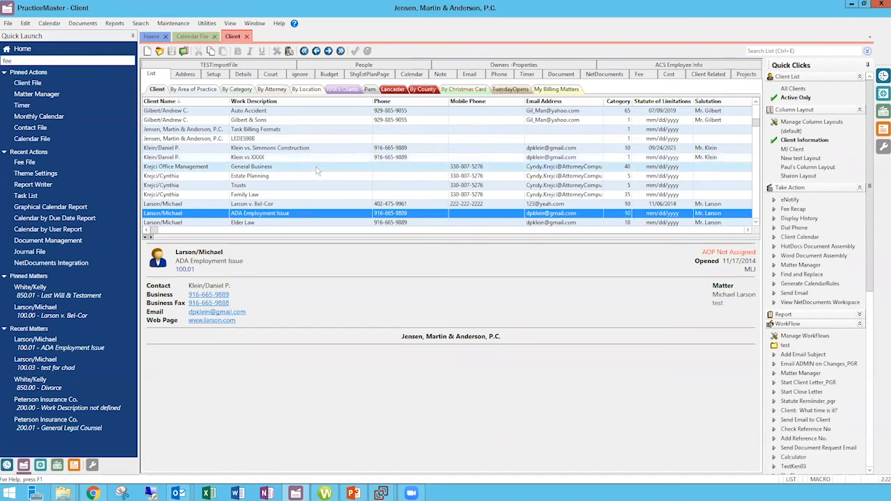
left_click(395, 159)
left_click(402, 176, "ctrl")
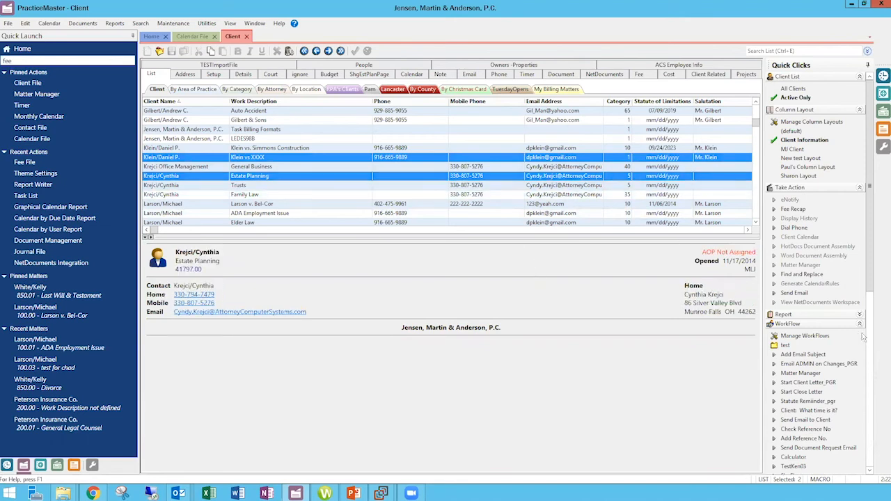
left_click_drag(868, 292, 868, 474)
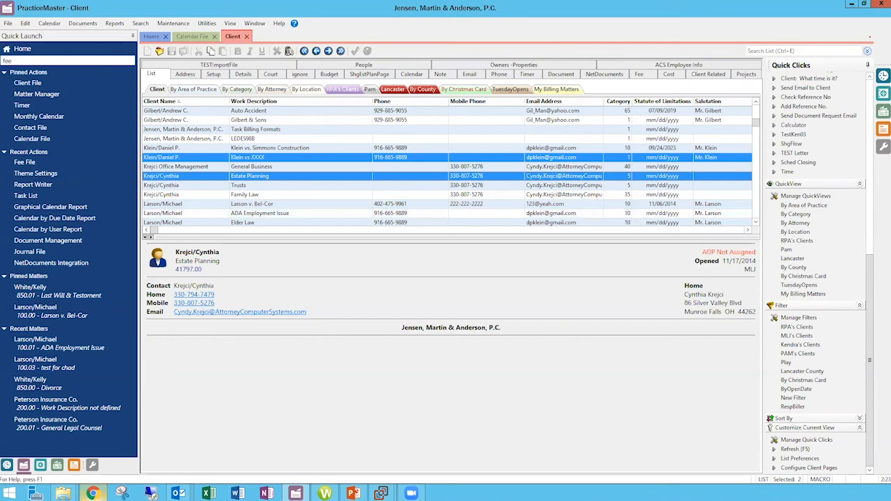
Switch to Google Chrome, maximize its window, and open attorneycomputersystems.com.
right_click(93, 493)
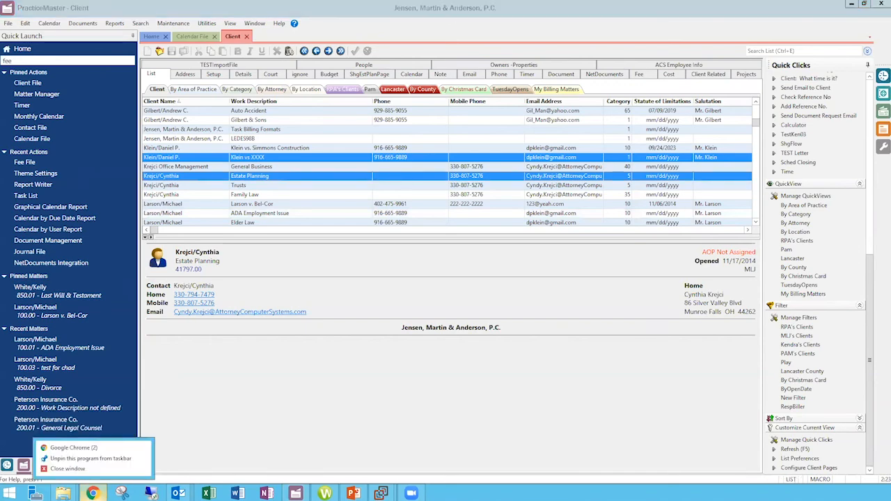
left_click(74, 447)
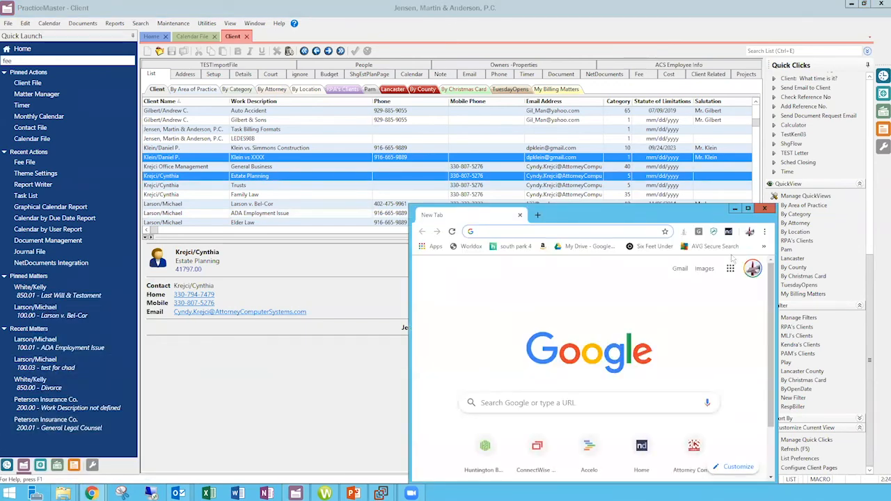
left_click(748, 208)
left_click(89, 21)
type("att")
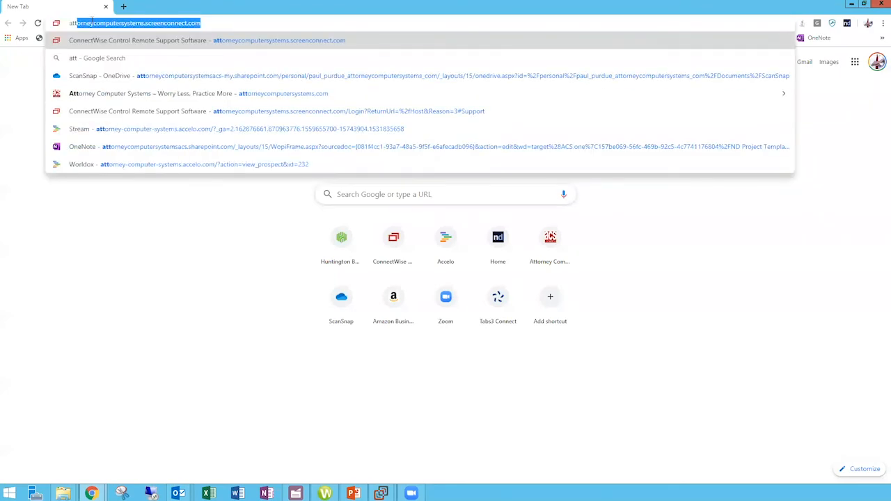
key("Down")
key("Down")
key("Down")
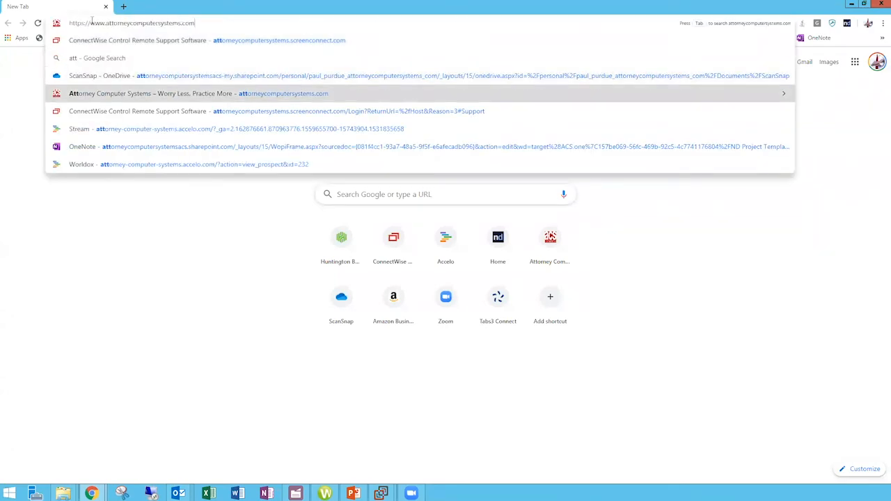
key("Return")
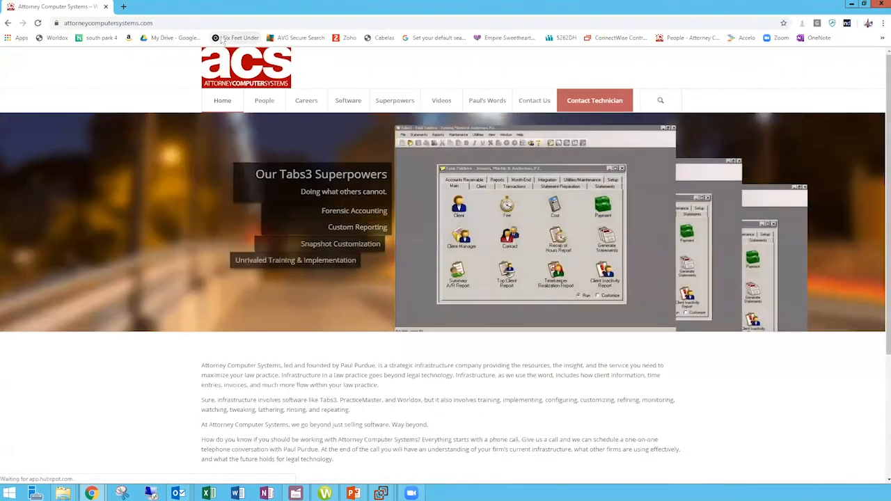
left_click(146, 23)
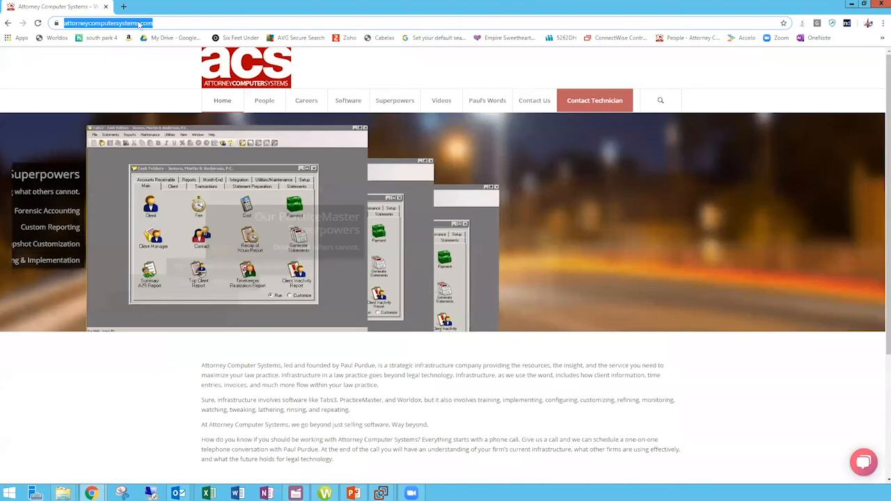
left_click(140, 26)
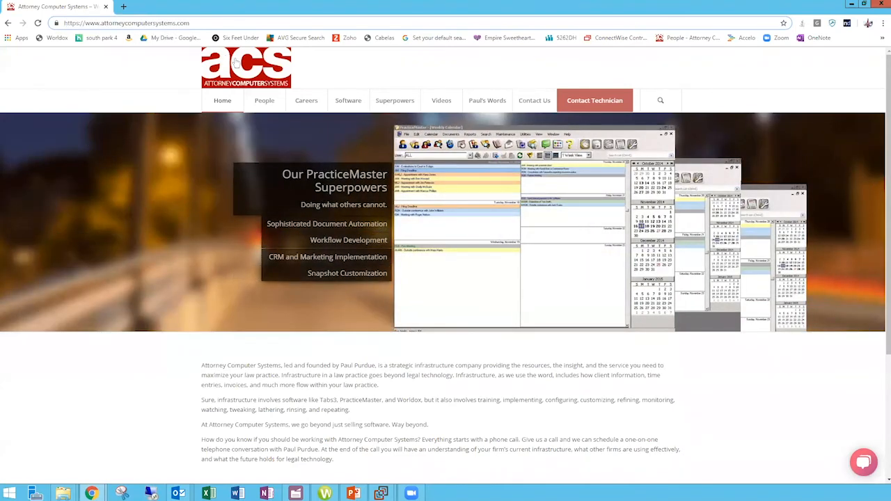
Open the website's Videos page and go to the PracticeMaster Virtual User Group Meetings.
mouse_move(461, 108)
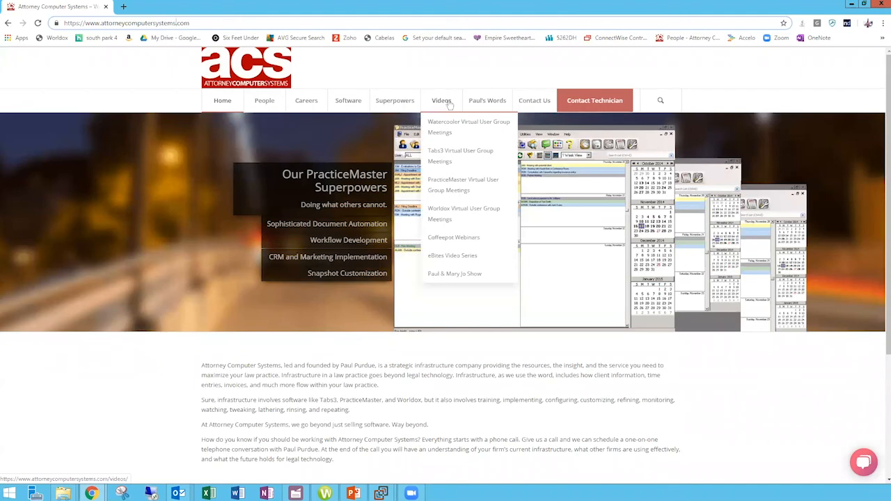
left_click(450, 104)
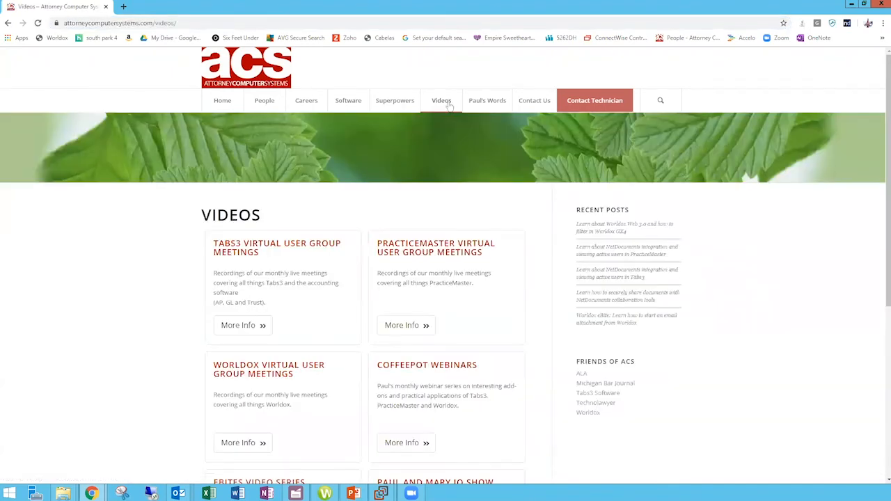
scroll(145, 293, "down", 2)
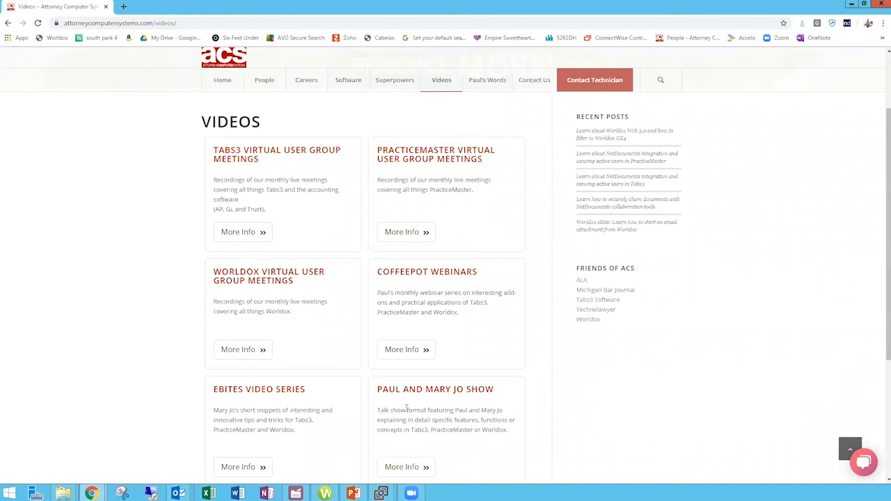
left_click(414, 235)
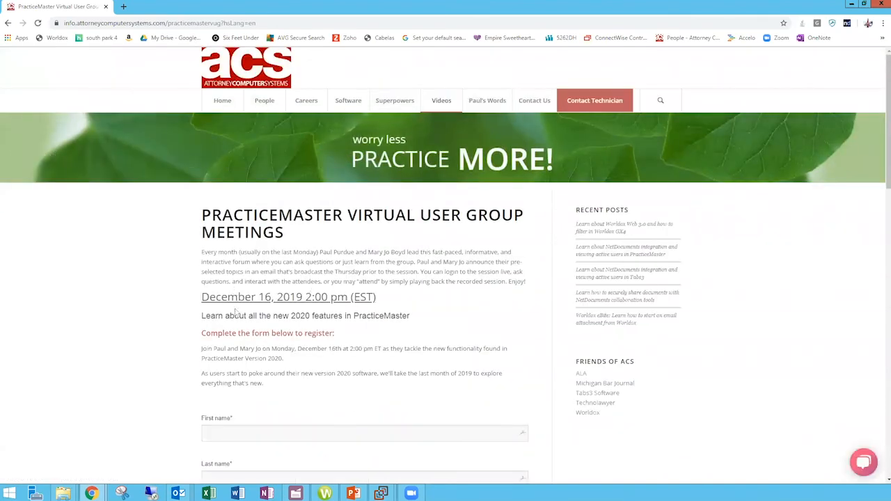
Look over the December 16, 2019 meeting details and registration form, and show the sections under Paul's Words.
scroll(250, 385, "down", 1)
scroll(249, 384, "down", 1)
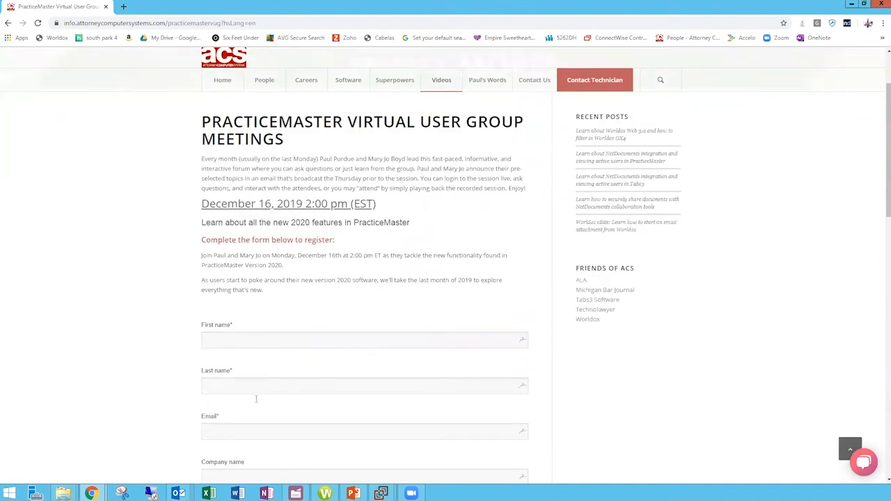
scroll(256, 403, "up", 2)
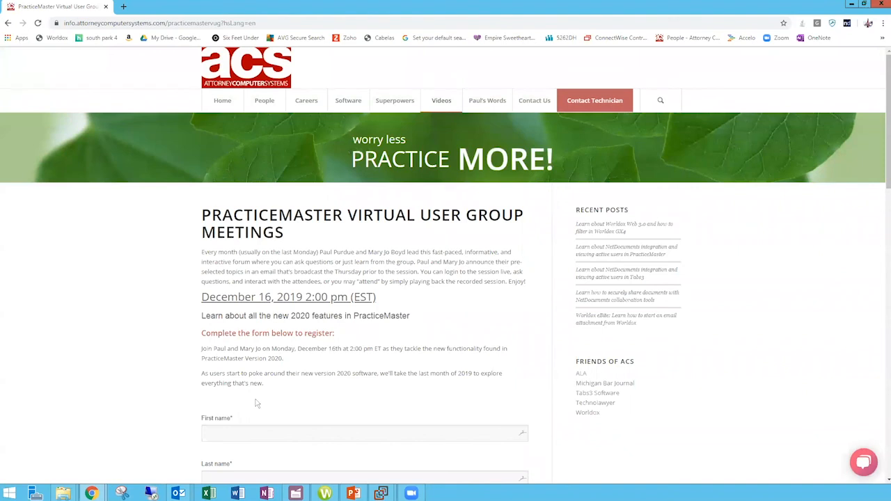
mouse_move(476, 103)
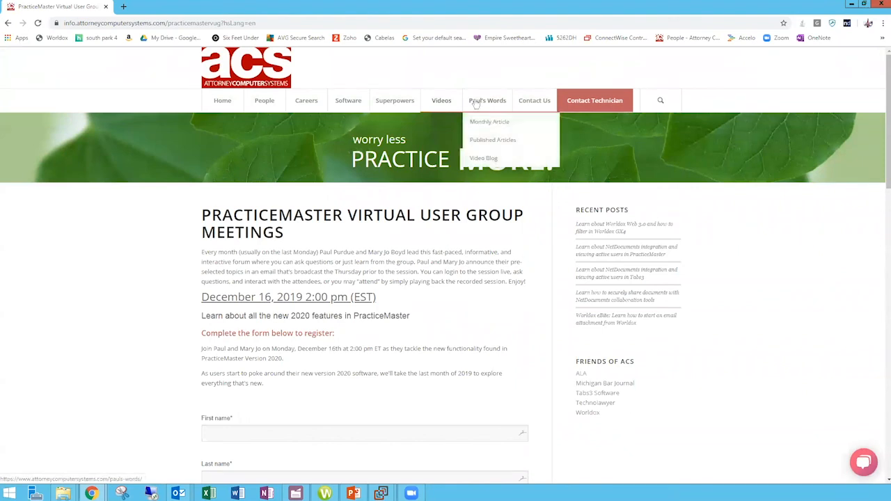